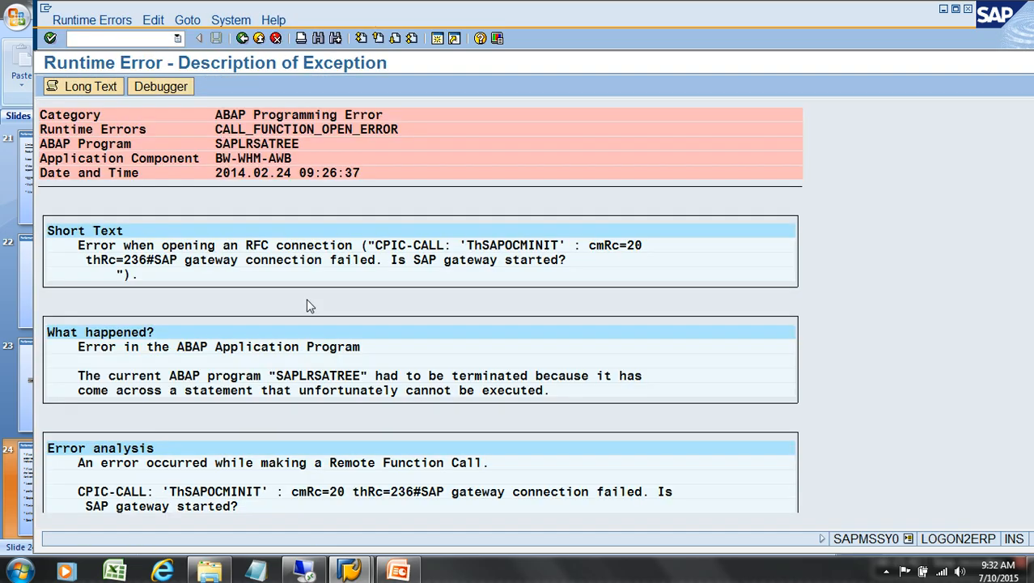
# Leave the runtime error screen and open the Data Warehousing Workbench with transaction /nrsa1.
pyautogui.click(132, 22)
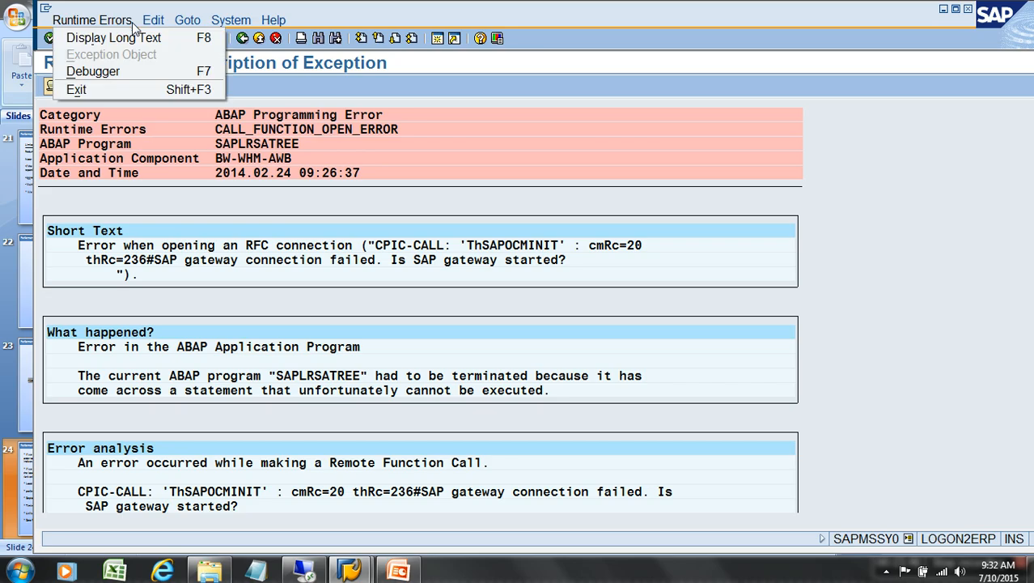
pyautogui.click(312, 69)
pyautogui.click(149, 43)
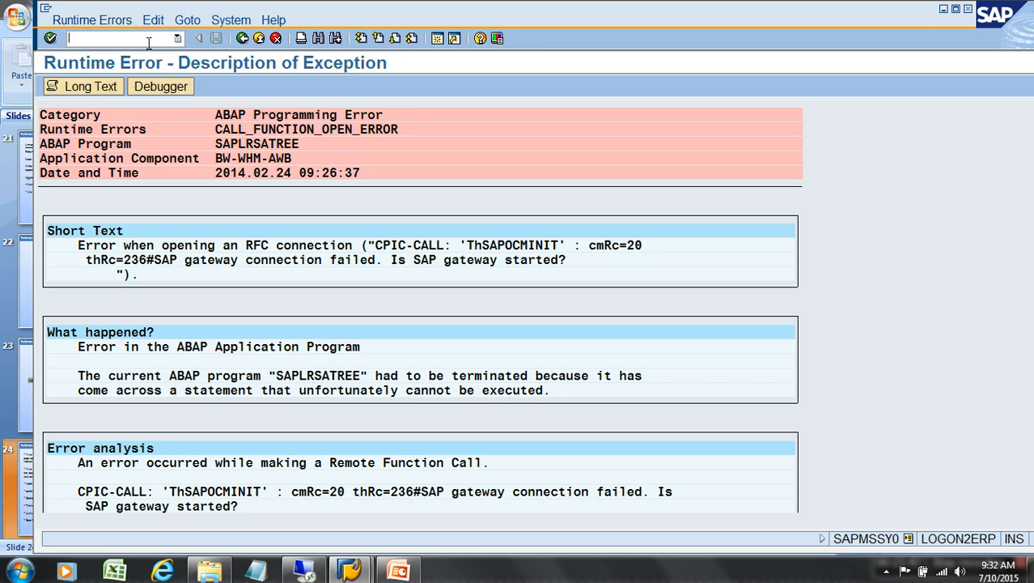
pyautogui.write('/nrsa1')
pyautogui.press('Return')
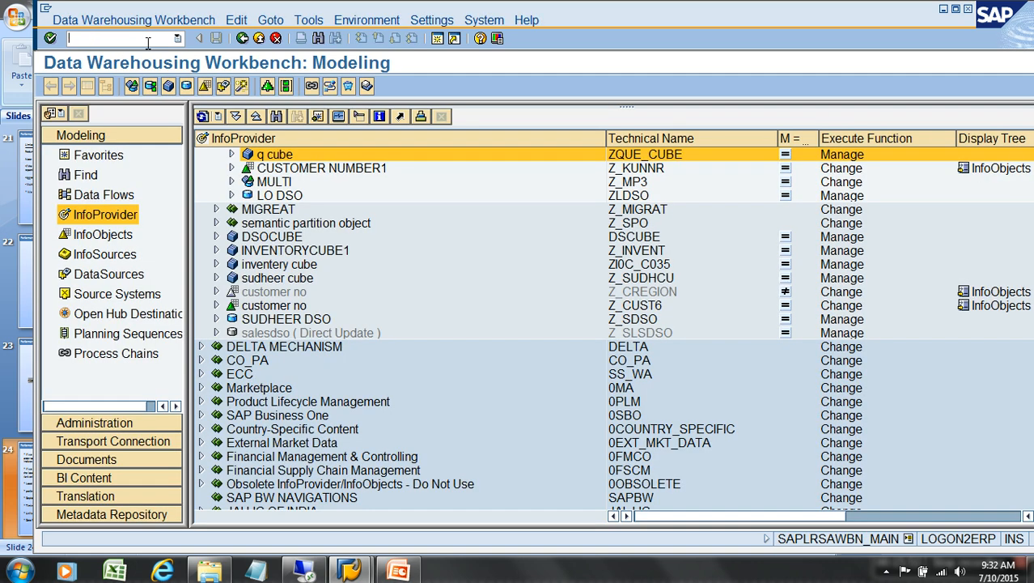
# In Favorites, open InfoPackage NJBSDA of the Demo Write Optimized DSO, located in Types of DSO under Breverien Motor Works Munich, Germany.
pyautogui.click(100, 156)
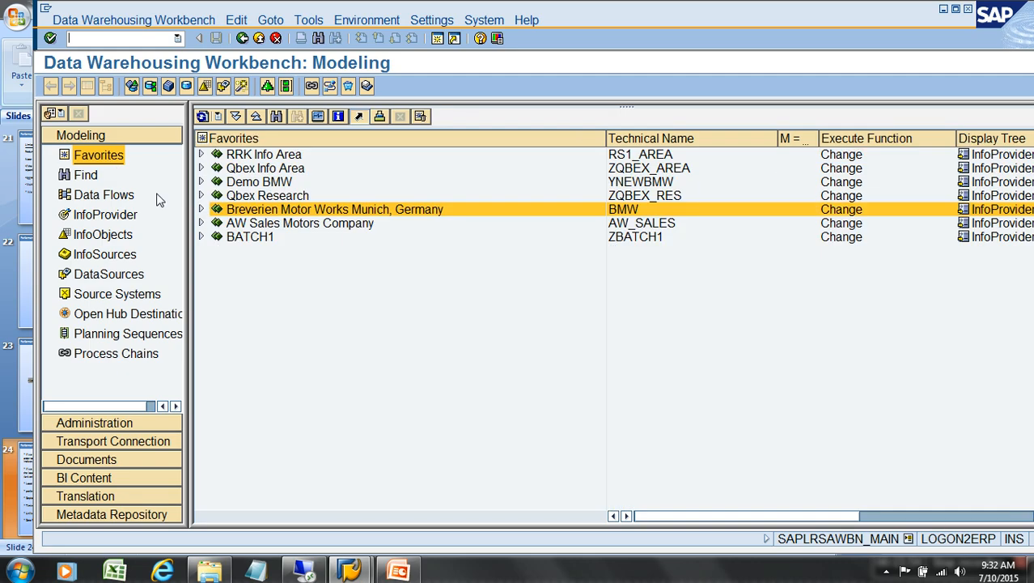
pyautogui.click(200, 209)
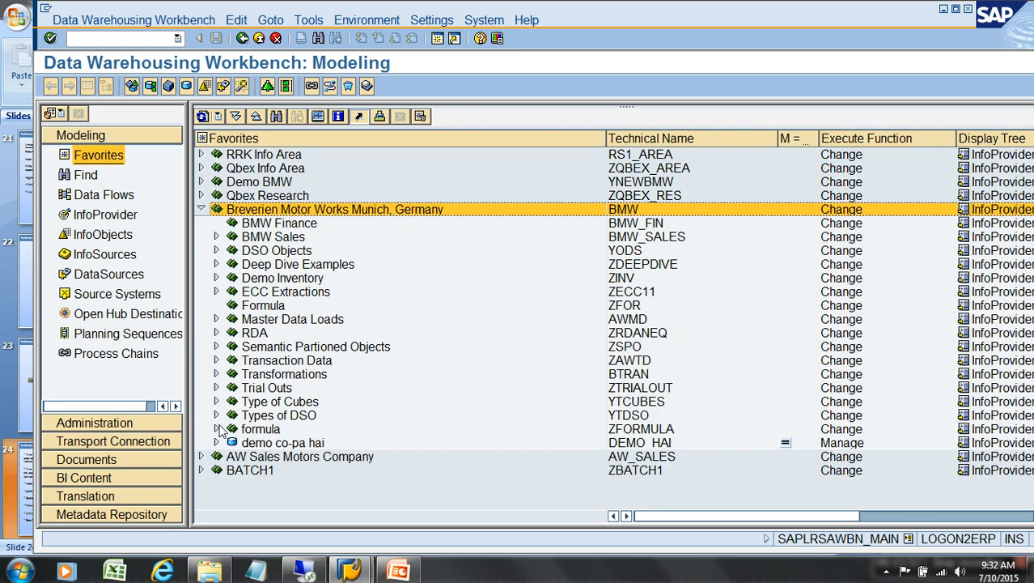
pyautogui.click(216, 429)
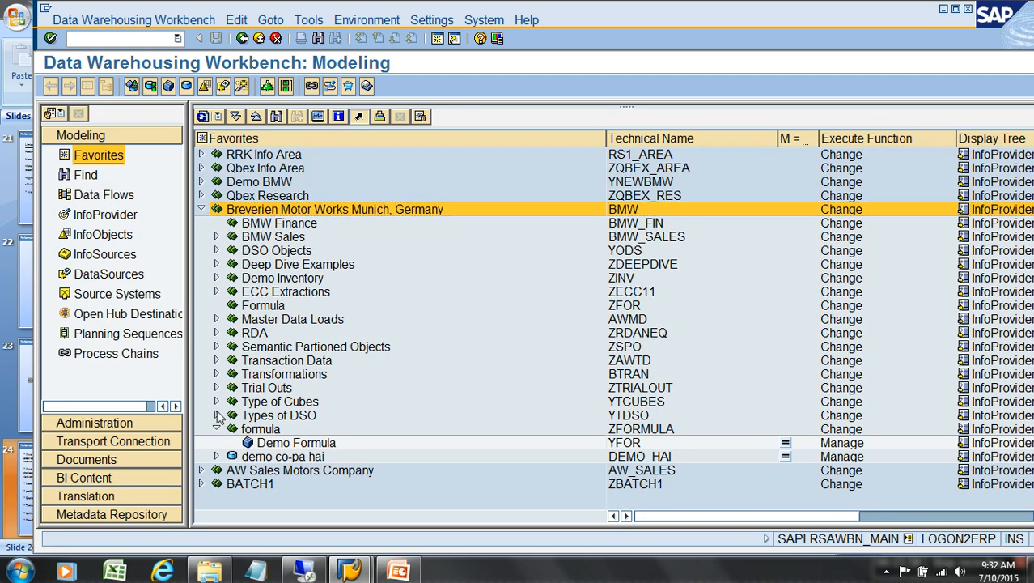
pyautogui.click(216, 416)
pyautogui.click(233, 457)
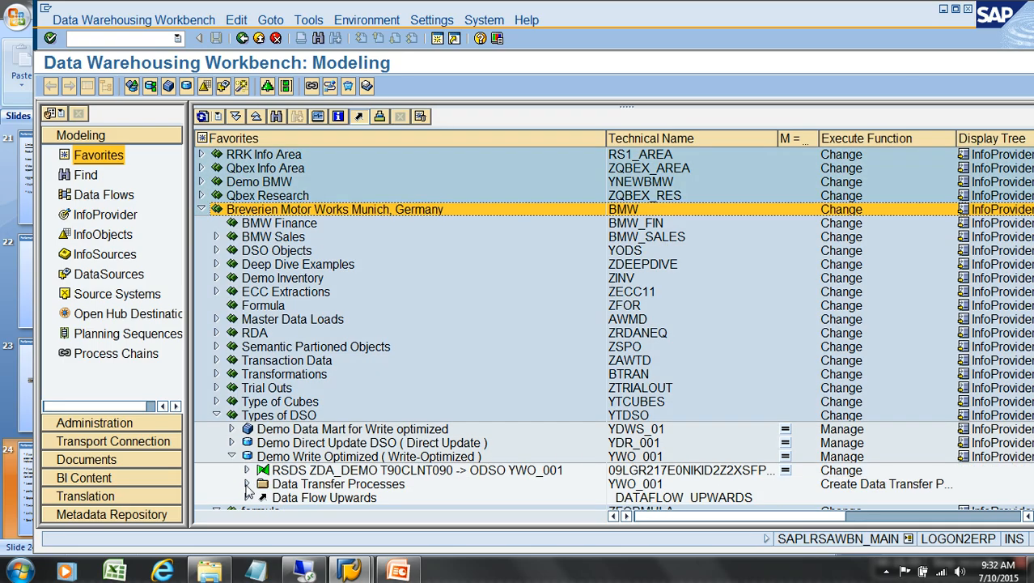
pyautogui.click(247, 471)
pyautogui.click(263, 484)
pyautogui.doubleClick(293, 497)
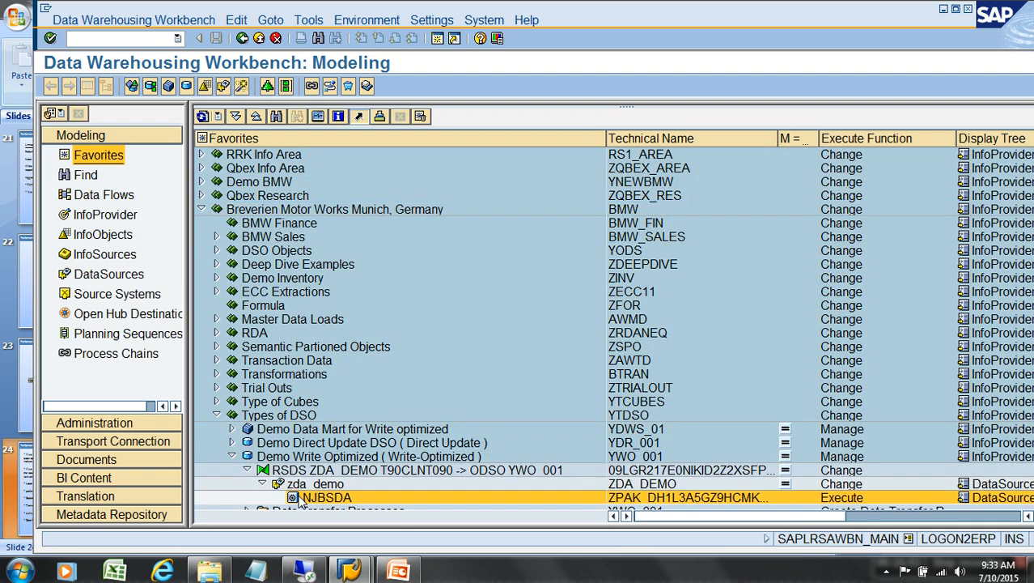
# Try to open the DataSource default data transfer settings of the NJBSDA InfoPackage.
pyautogui.click(87, 86)
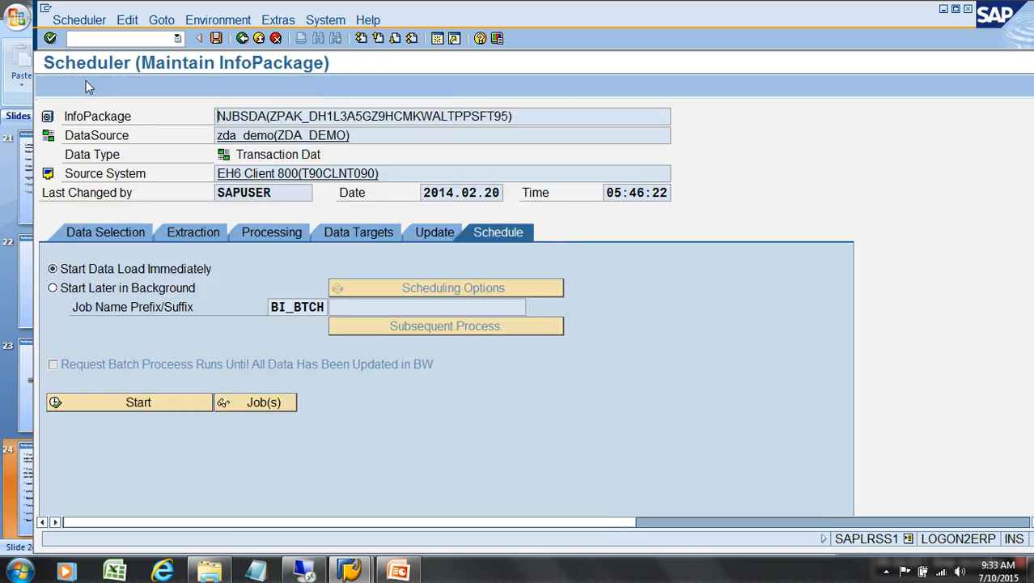
pyautogui.click(79, 20)
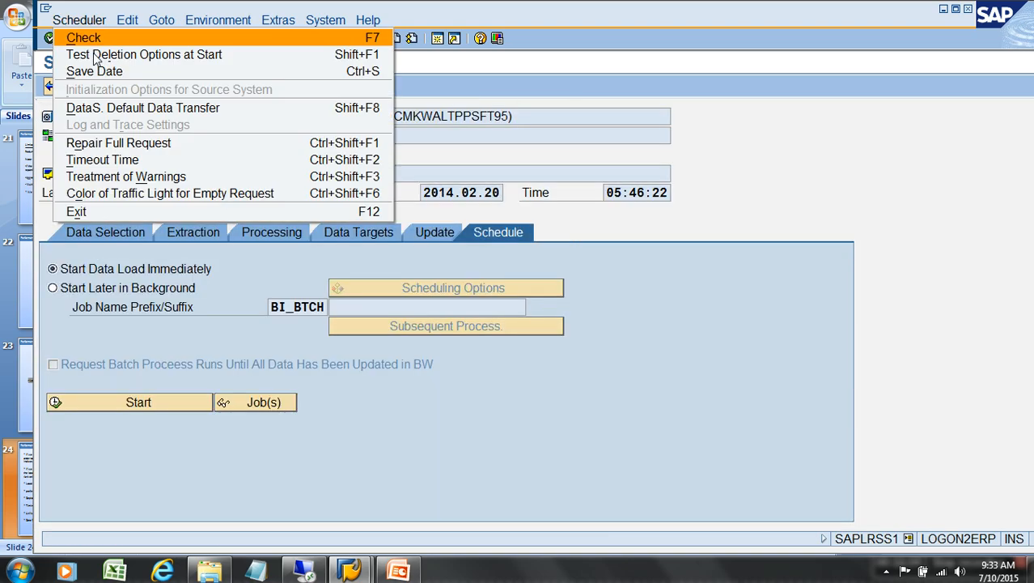
pyautogui.click(123, 110)
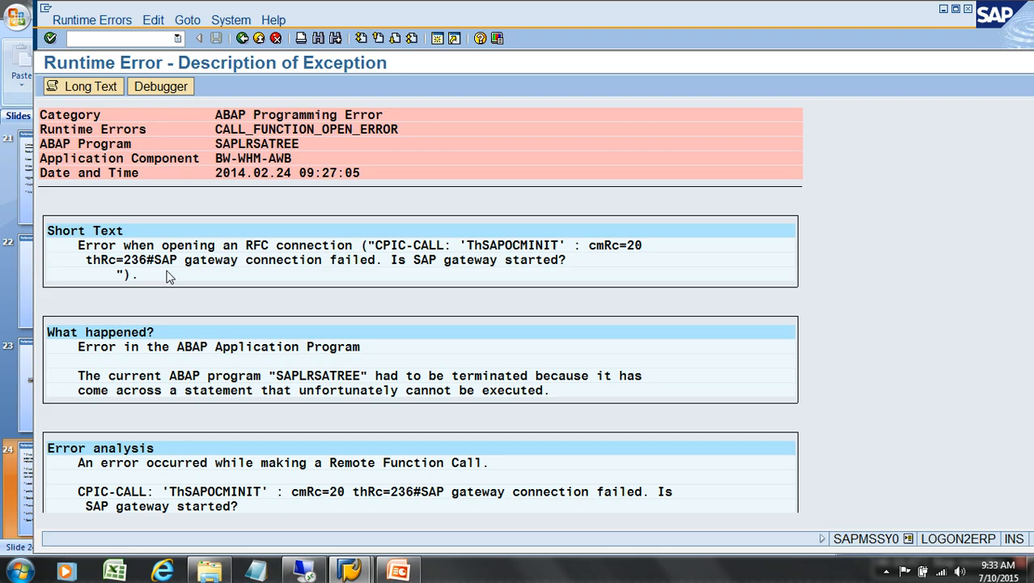
# Switch to the remote desktop session and open the BW74HANASP8 connection from SAP Logon.
pyautogui.click(304, 571)
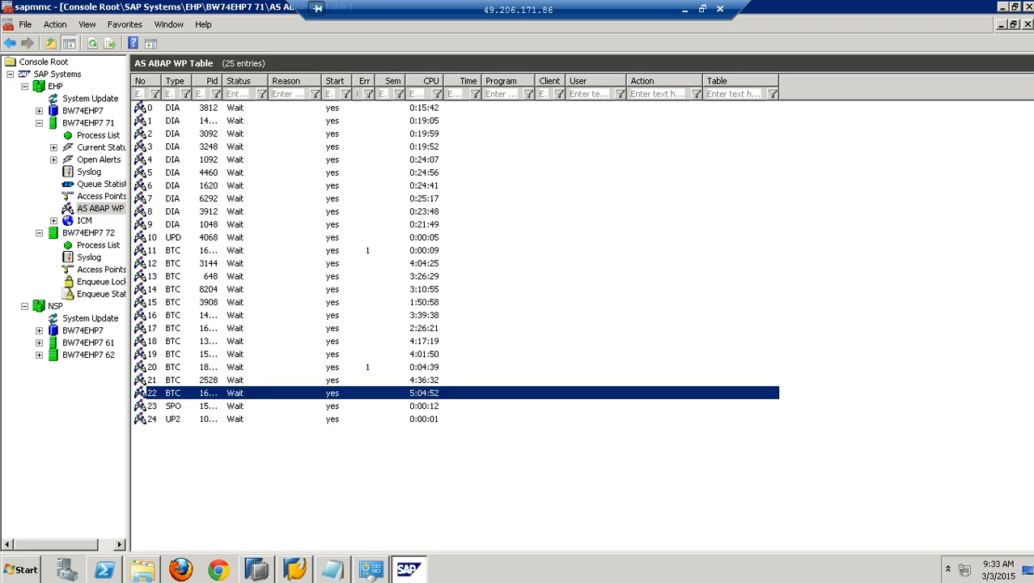
pyautogui.click(295, 570)
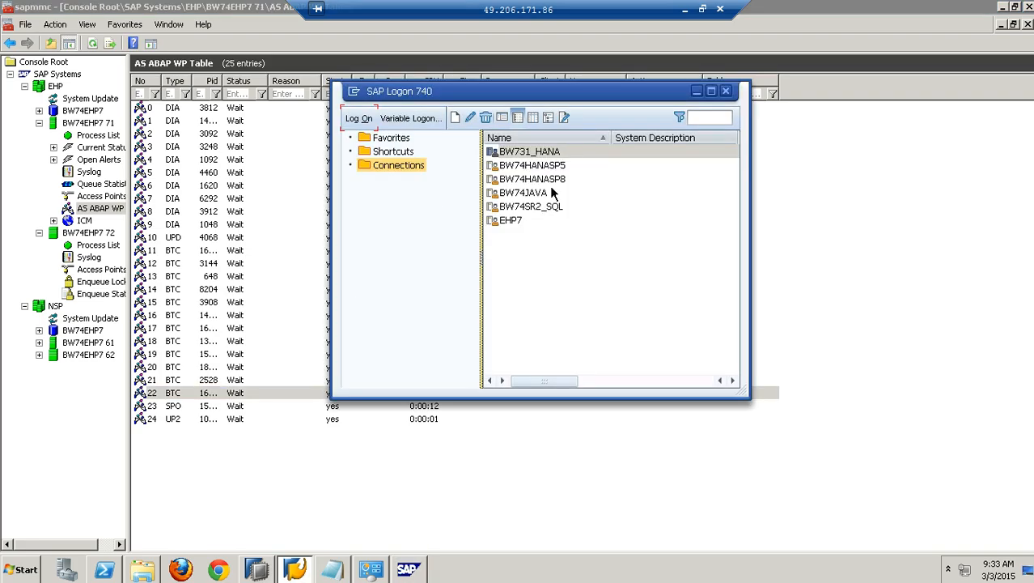
pyautogui.click(530, 179)
pyautogui.click(358, 118)
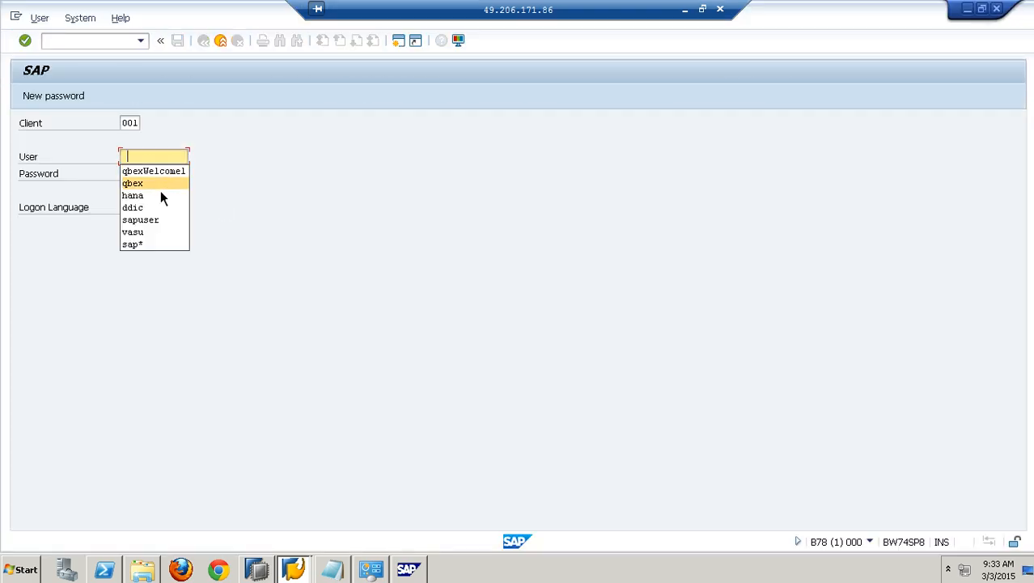
# Log on to client 001 as user qbex by entering the account password.
pyautogui.click(160, 185)
pyautogui.press('Tab')
pyautogui.write('*')
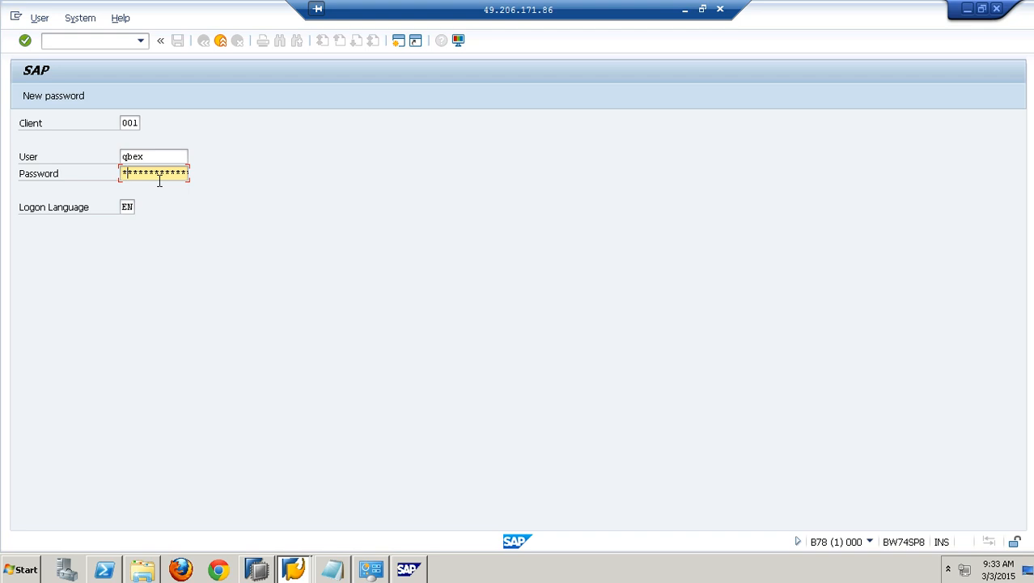
pyautogui.write('***')
pyautogui.press('Return')
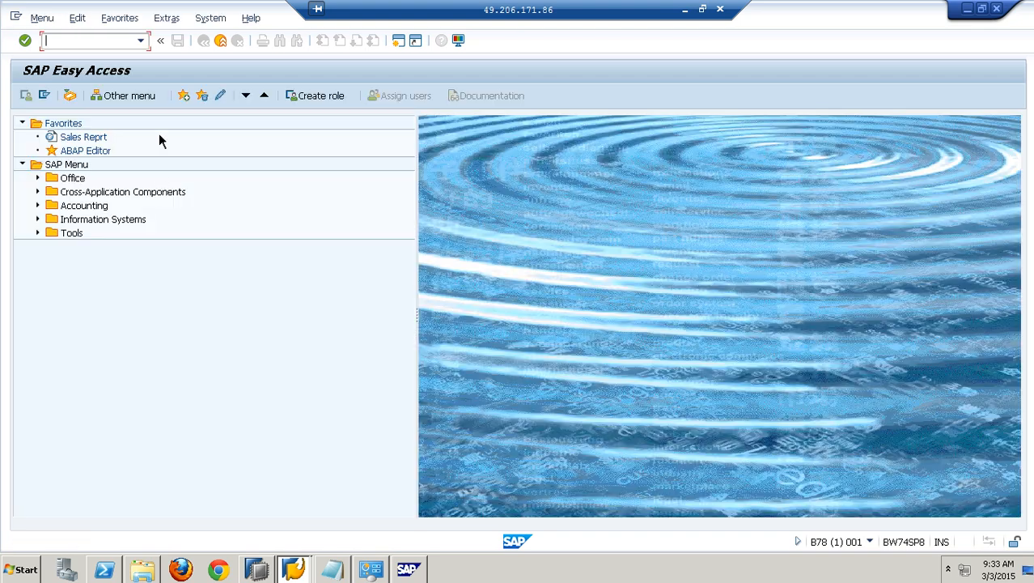
# Start transaction rsa1 and open the InfoPackage IP : CUBE01 under the Sales Demo Flow 1 cube.
pyautogui.write('rsa1')
pyautogui.press('Return')
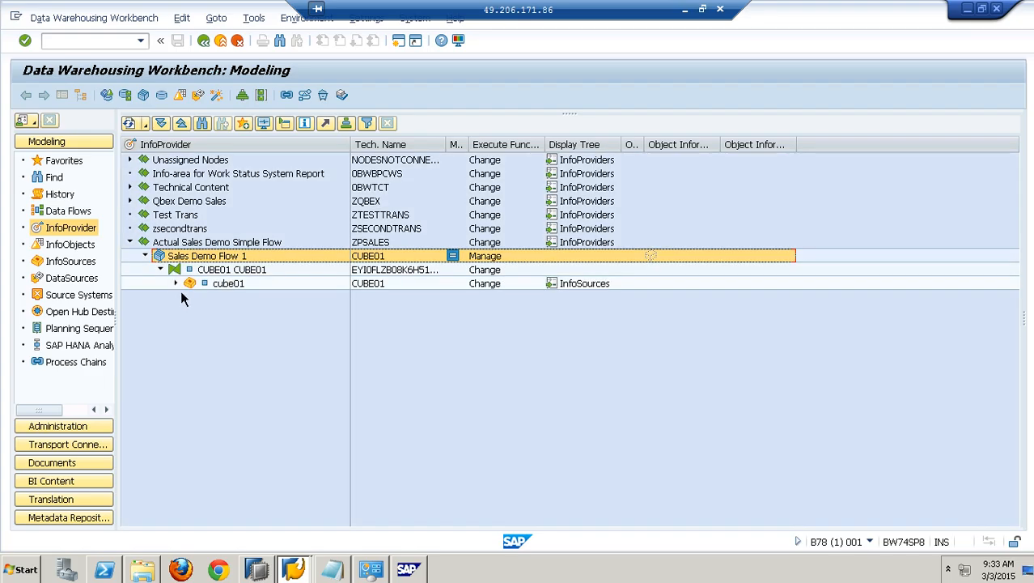
pyautogui.click(176, 284)
pyautogui.click(192, 298)
pyautogui.click(212, 314)
pyautogui.doubleClick(261, 326)
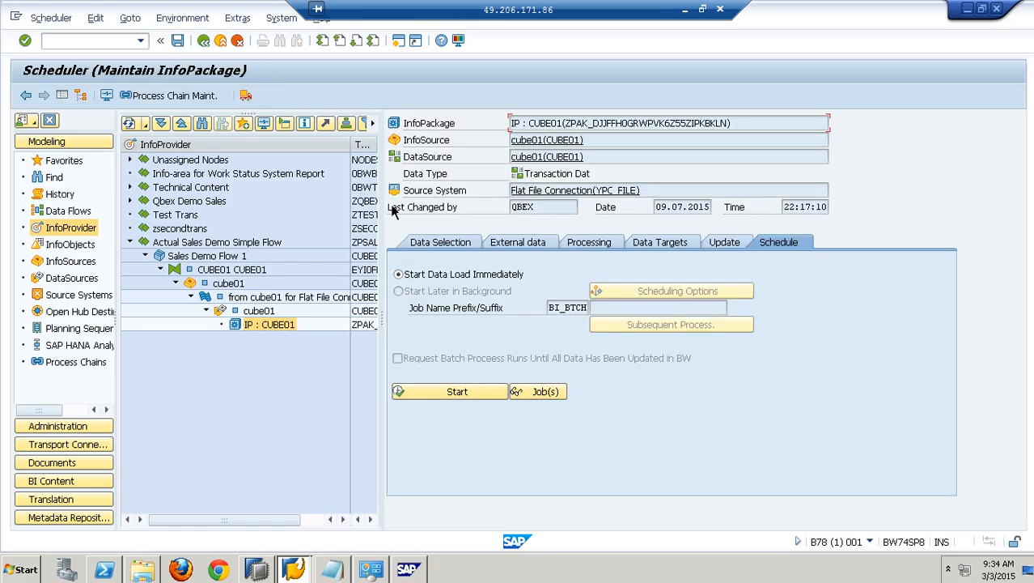
# Examine the DataSource default data transfer settings for CUBE01, including the maximum packet size, and close them without saving.
pyautogui.click(50, 18)
pyautogui.click(104, 107)
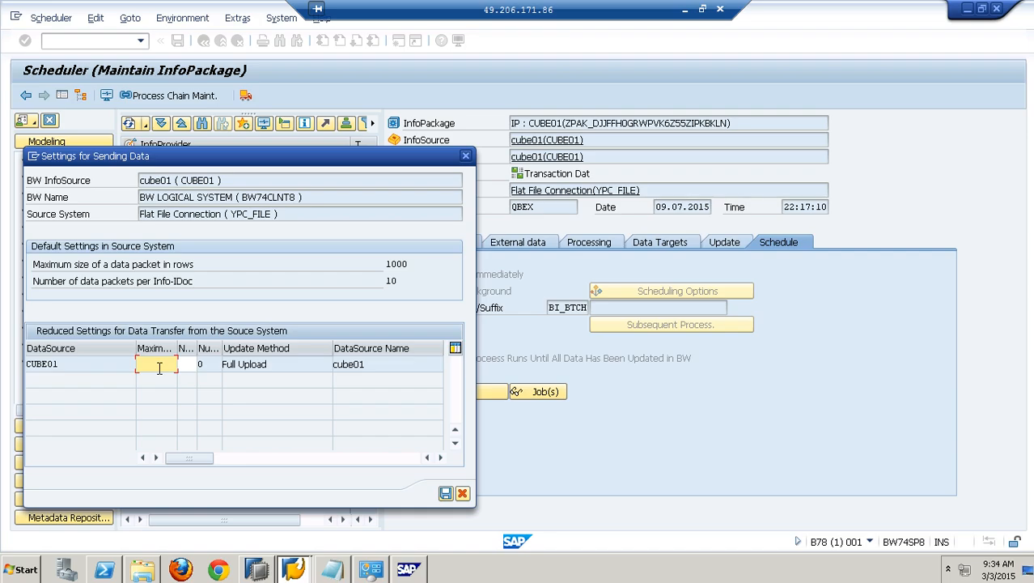
pyautogui.click(108, 370)
pyautogui.click(163, 370)
pyautogui.click(462, 494)
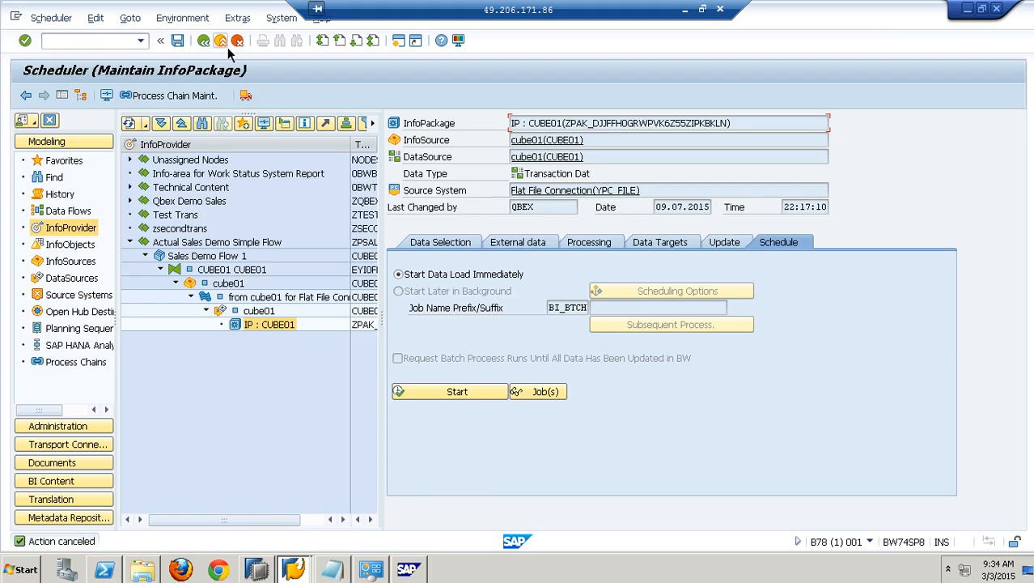
# In the ABAP Dictionary (/nse11), search for views matching v_idoc* and display V_IDOCPRMS.
pyautogui.write('/nse11')
pyautogui.press('Return')
pyautogui.click(35, 174)
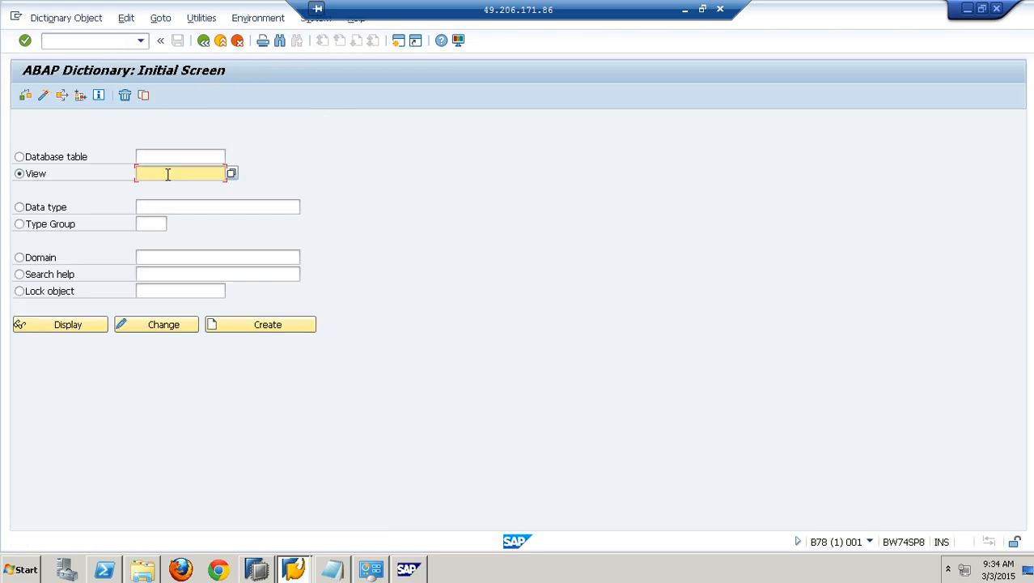
pyautogui.write('v_idoc*')
pyautogui.press('Return')
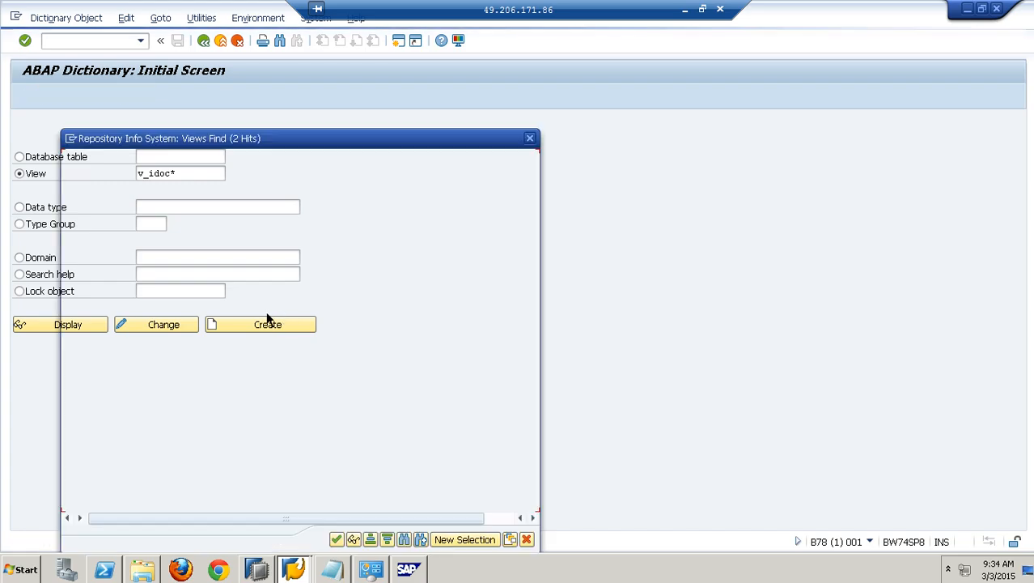
pyautogui.doubleClick(113, 217)
pyautogui.click(95, 328)
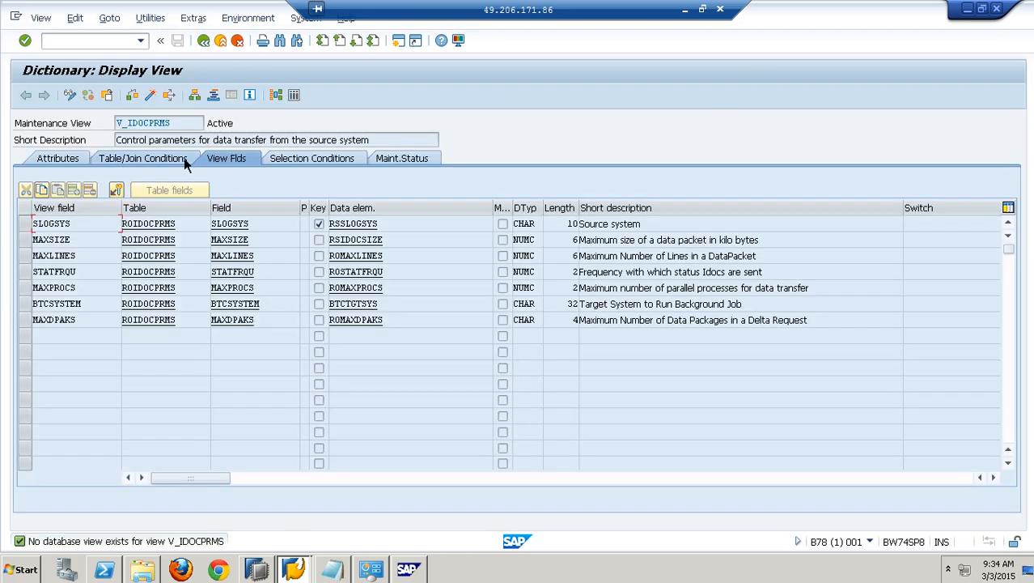
# Copy the view name V_IDOCPRMS and try to maintain and display it in table view maintenance (/nsm30).
pyautogui.moveTo(173, 123); pyautogui.dragTo(89, 123)
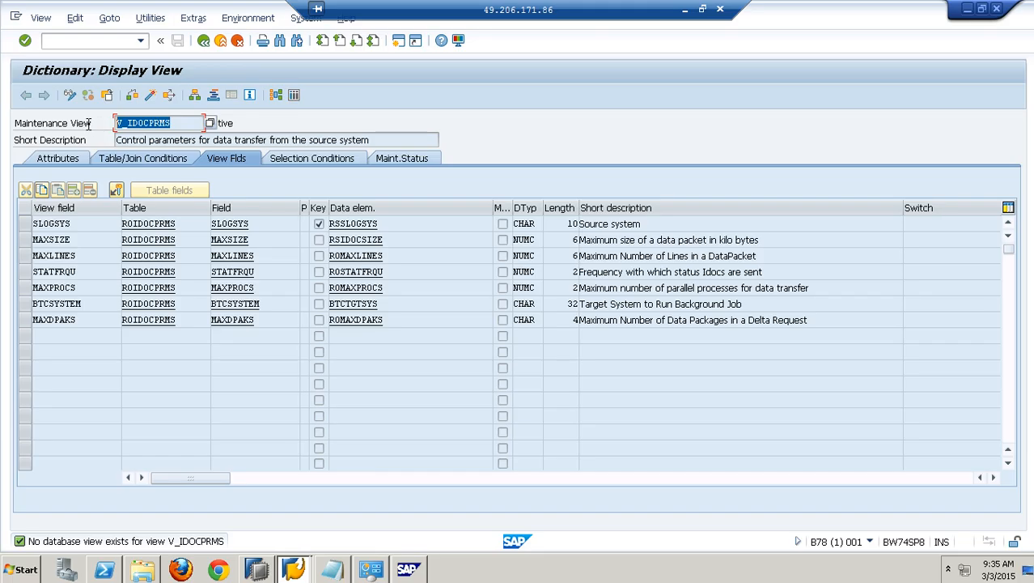
pyautogui.click(98, 44)
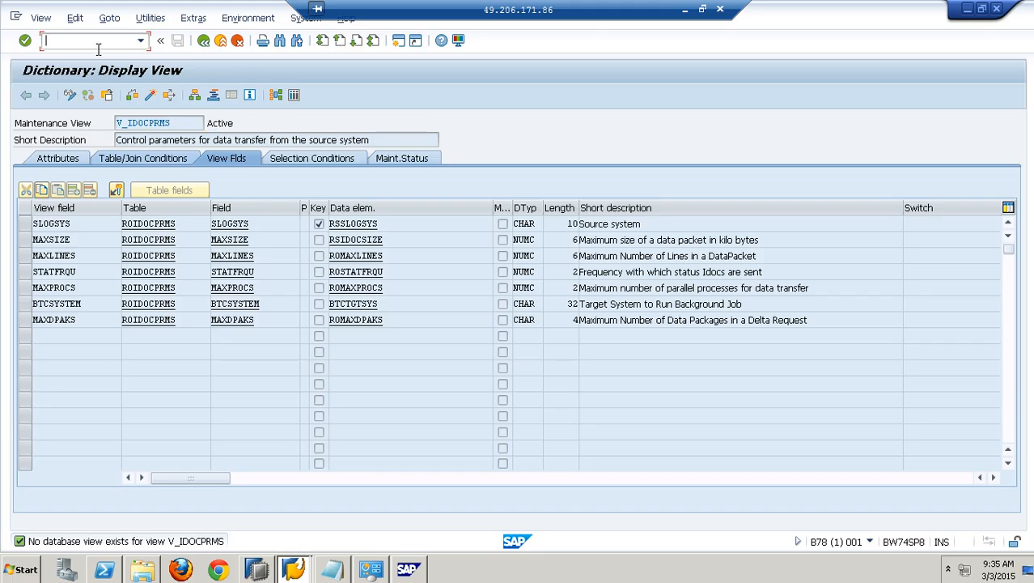
pyautogui.write('/nsm30')
pyautogui.press('Return')
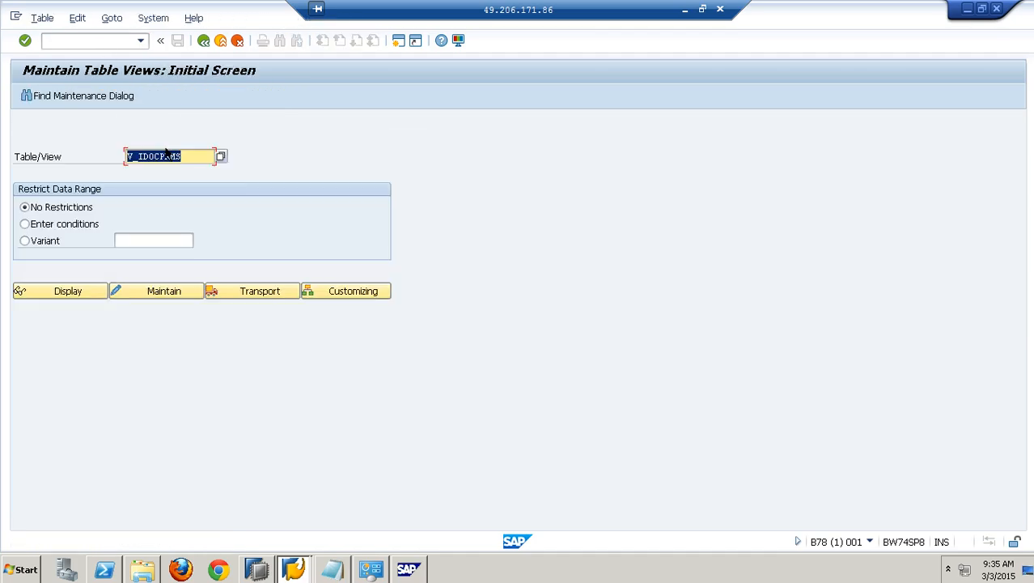
pyautogui.click(173, 157)
pyautogui.click(162, 300)
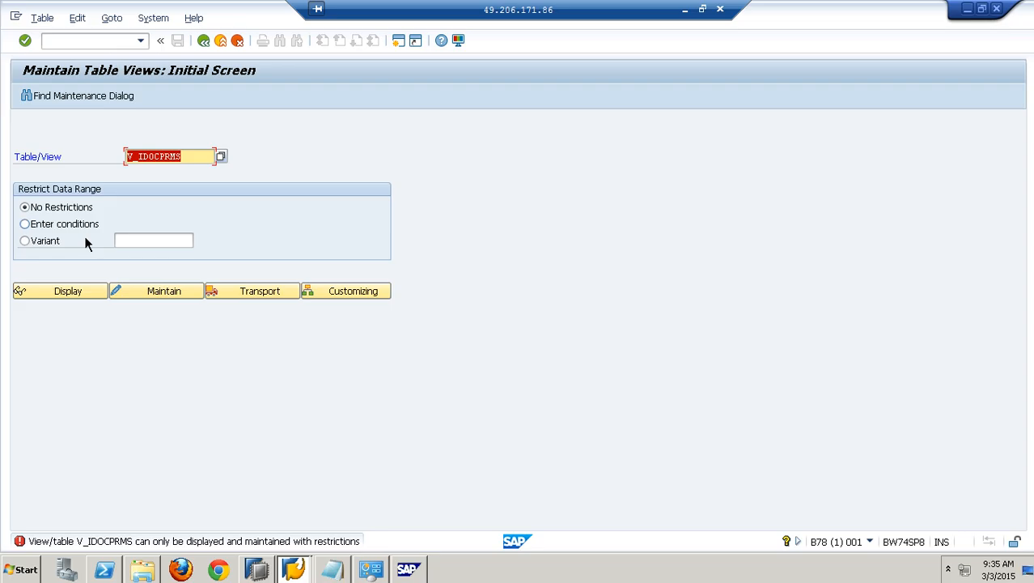
pyautogui.click(77, 295)
# Display the view V_IDOCPRMS again through /nse11 and examine its attributes and table/join conditions.
pyautogui.click(108, 48)
pyautogui.write('/nse11')
pyautogui.press('Return')
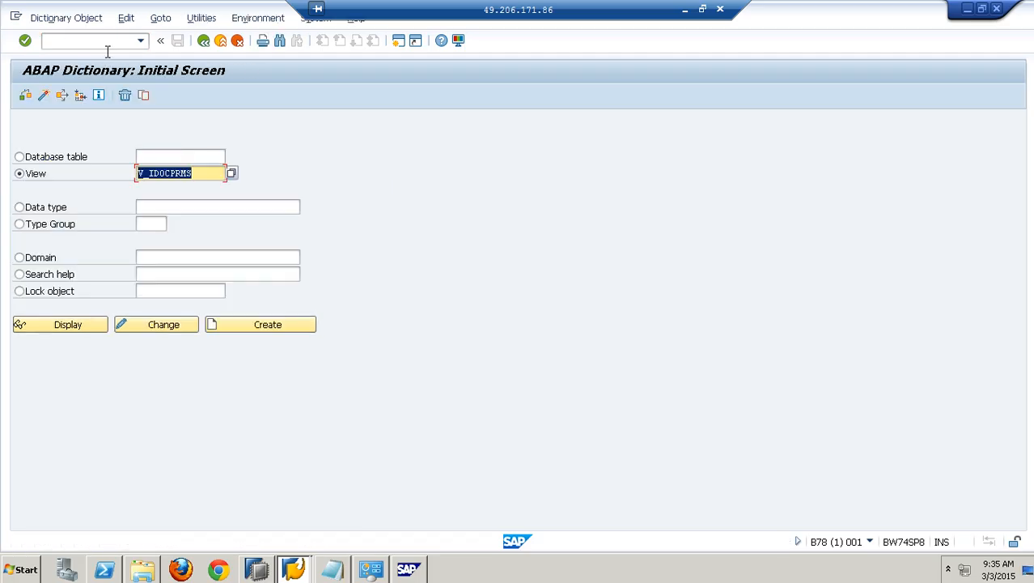
pyautogui.click(94, 321)
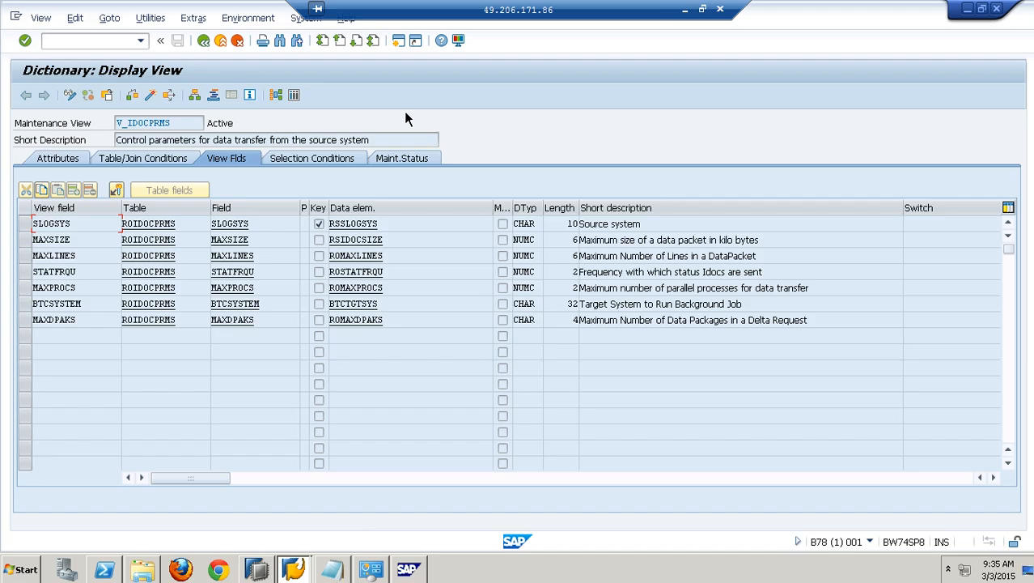
pyautogui.click(55, 163)
pyautogui.click(153, 161)
# Open the view's base table ROIDOCPRMS and examine its attributes and its delivery and maintenance settings.
pyautogui.click(150, 18)
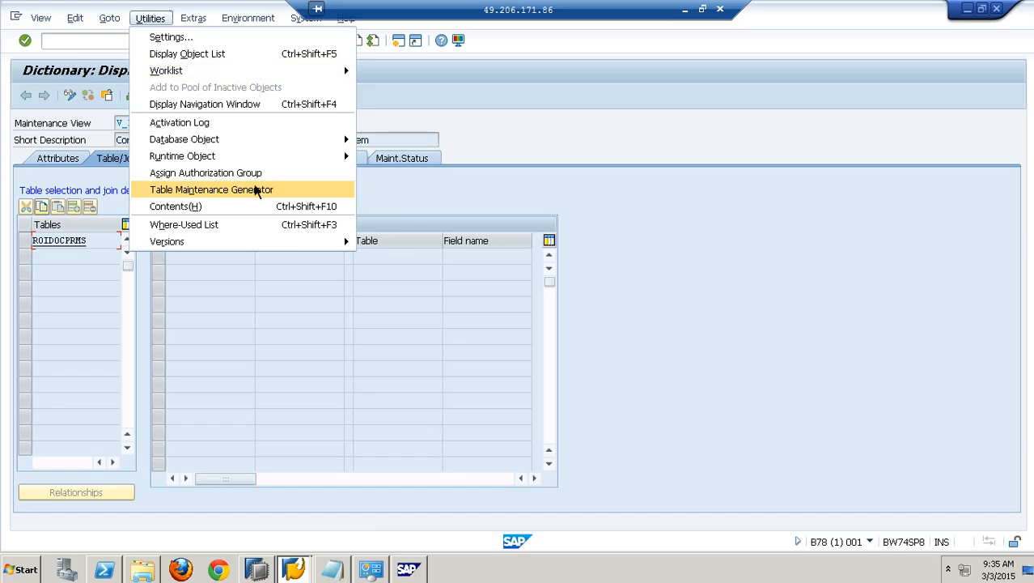
pyautogui.click(252, 310)
pyautogui.doubleClick(85, 243)
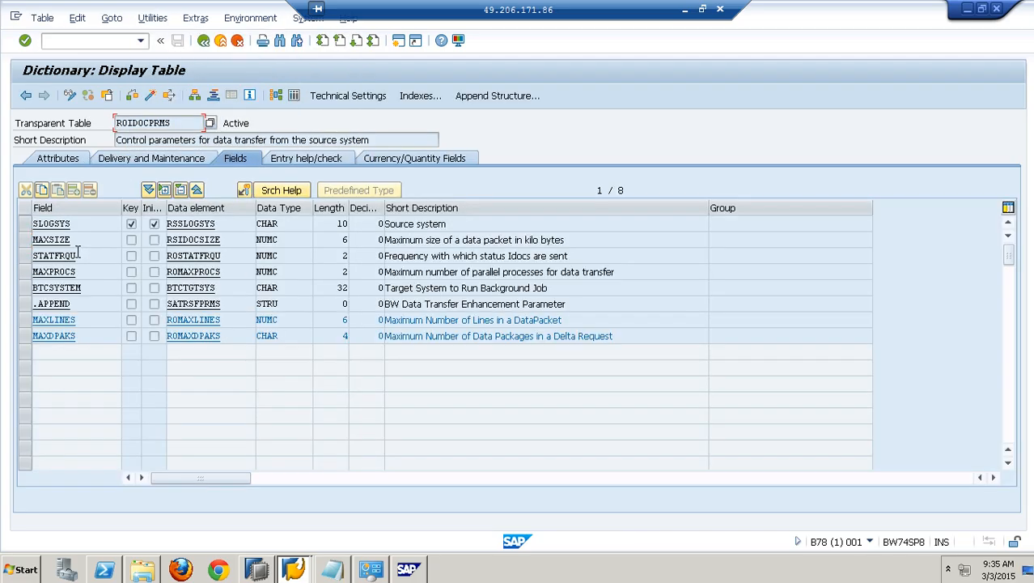
pyautogui.click(74, 162)
pyautogui.click(160, 161)
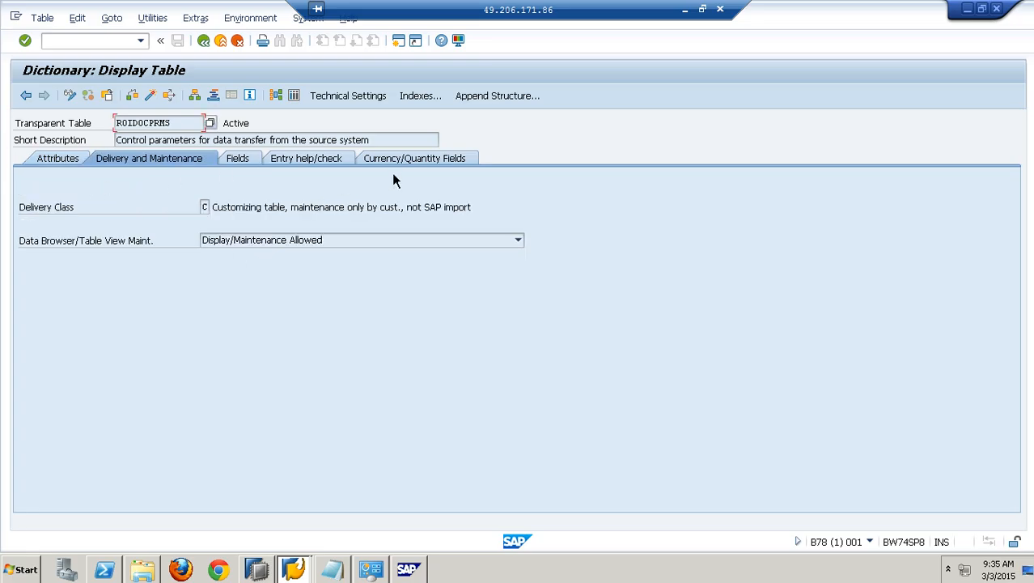
# Start creating a new entry in the contents of table ROIDOCPRMS.
pyautogui.click(157, 20)
pyautogui.moveTo(239, 209)
pyautogui.click(396, 225)
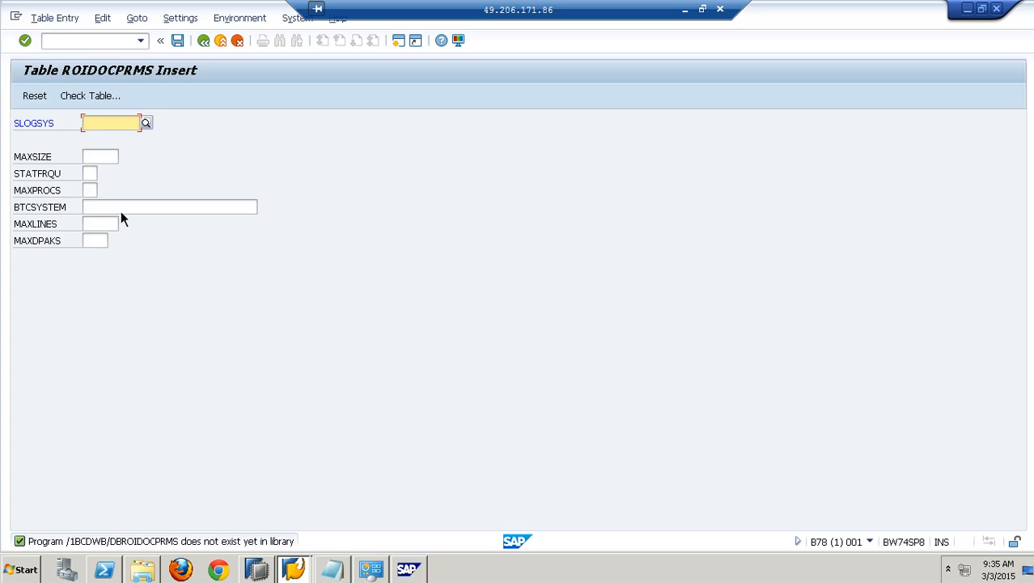
# Set the Data Browser keyword display in the user-specific settings to Field Label.
pyautogui.click(195, 20)
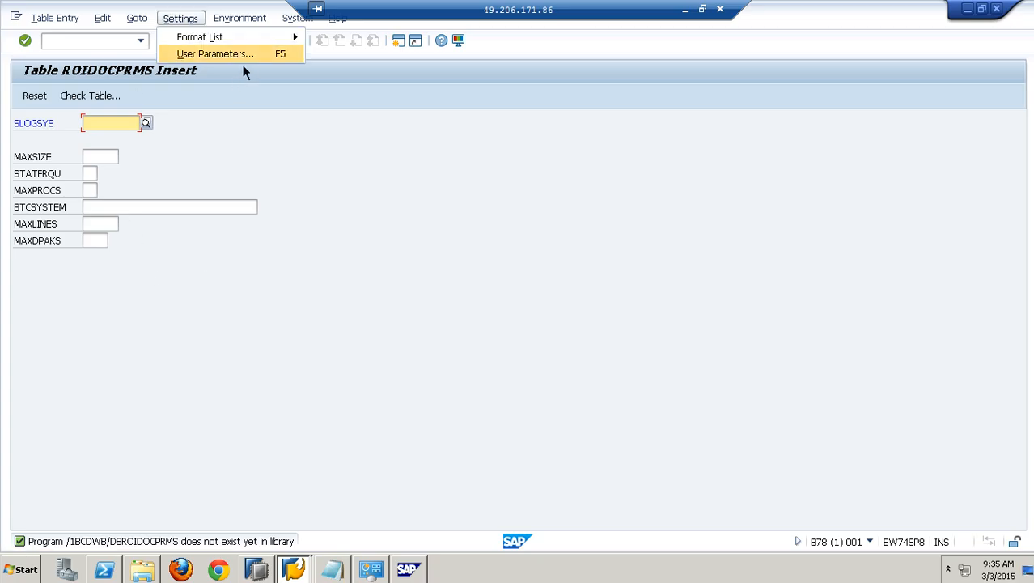
pyautogui.click(243, 57)
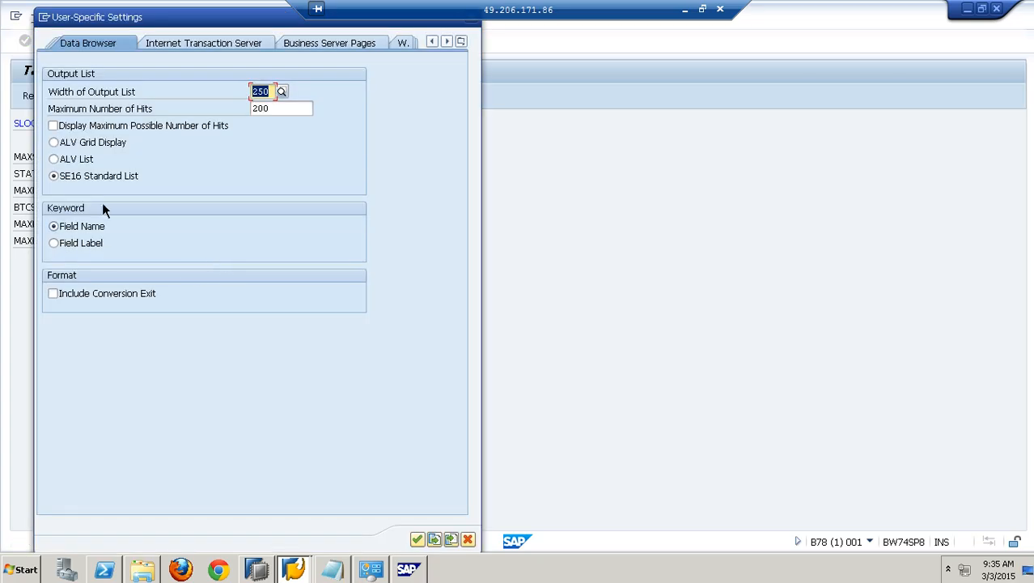
pyautogui.click(96, 244)
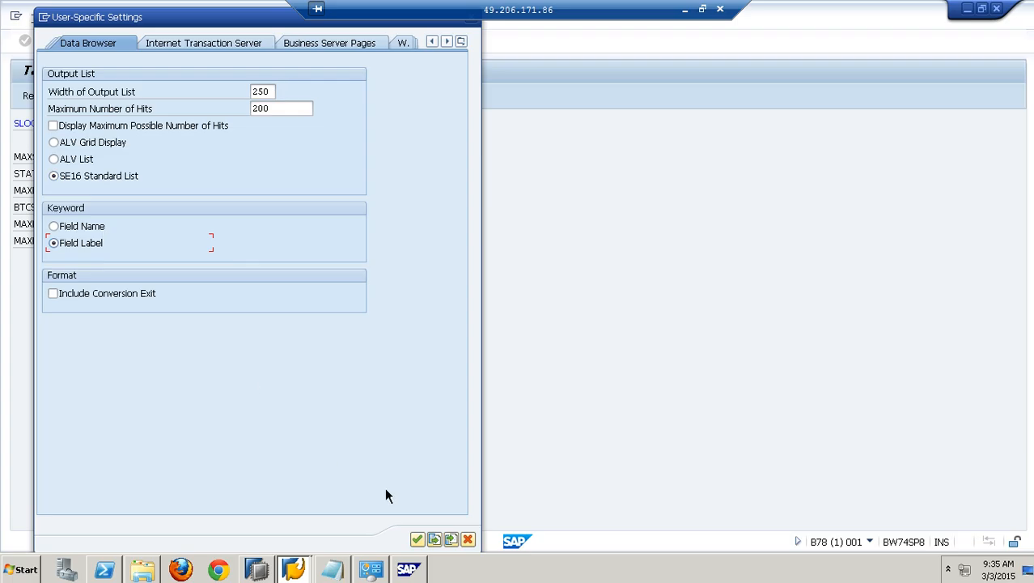
pyautogui.click(418, 538)
pyautogui.click(65, 129)
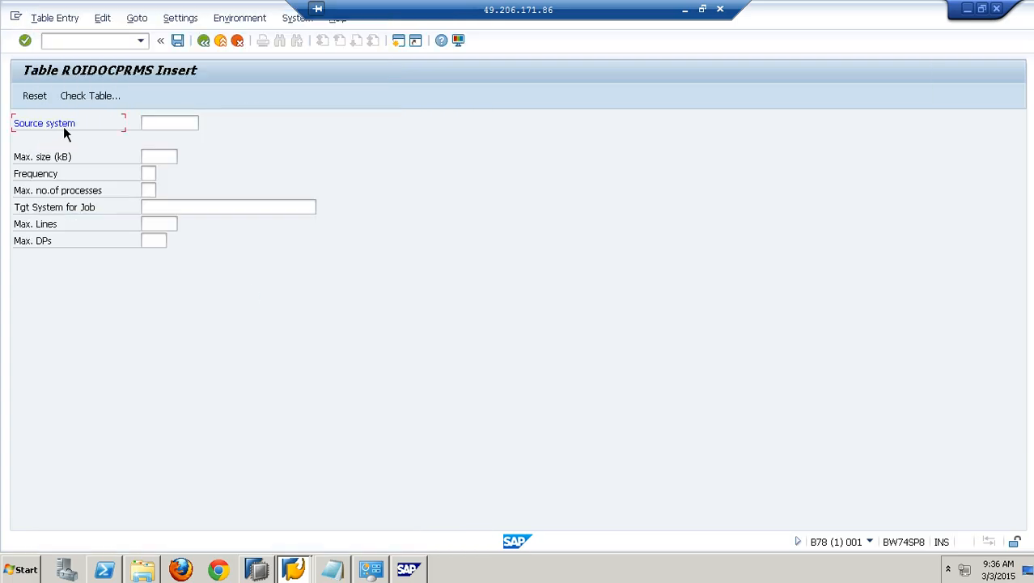
# Set Max. size (kB) to 500 and Max. Lines to 50000 in the new ROIDOCPRMS entry.
pyautogui.click(168, 132)
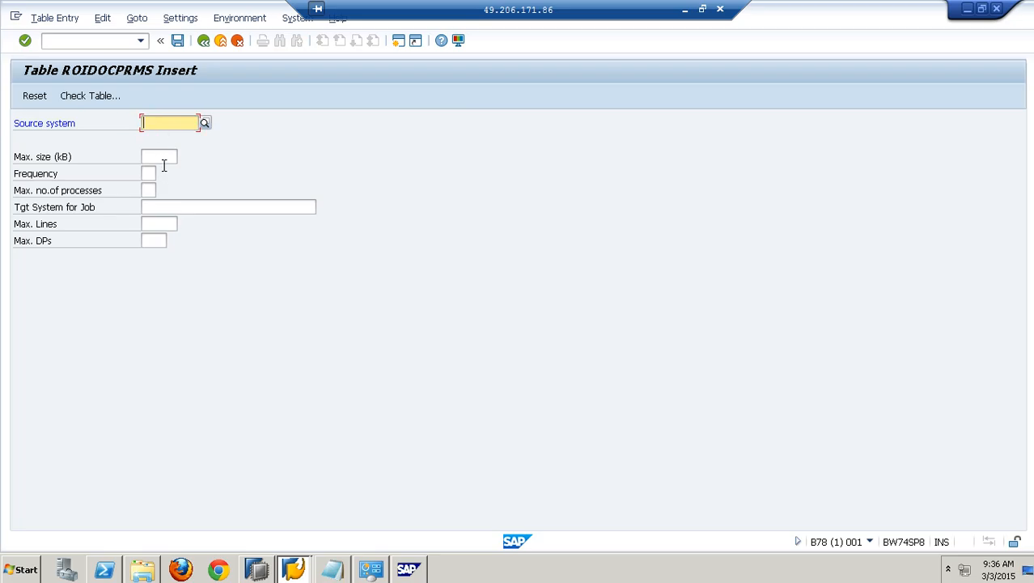
pyautogui.click(164, 166)
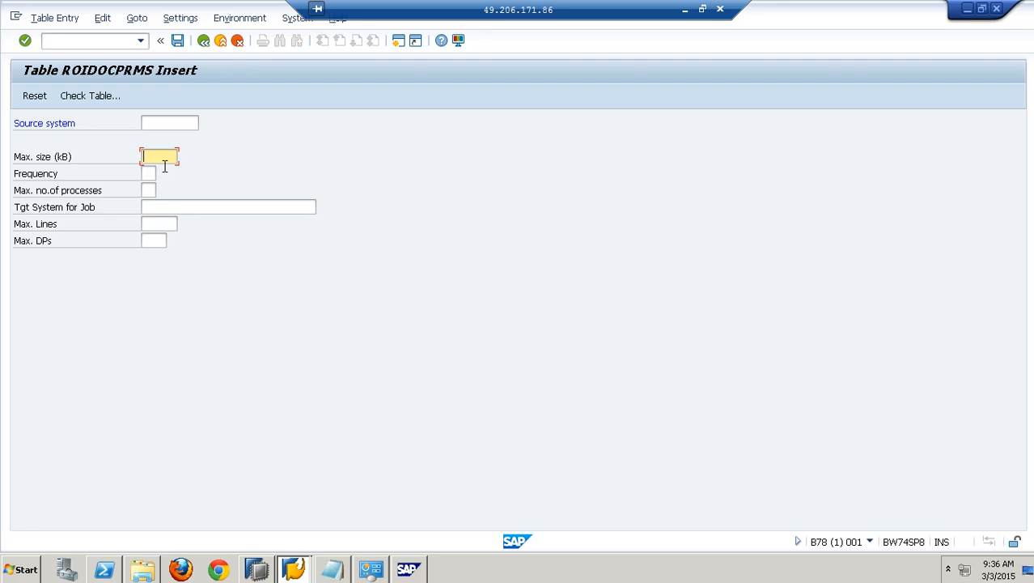
pyautogui.write('250')
pyautogui.press('BackSpace')
pyautogui.press('BackSpace')
pyautogui.press('BackSpace')
pyautogui.write('500')
pyautogui.click(161, 227)
pyautogui.write('5000')
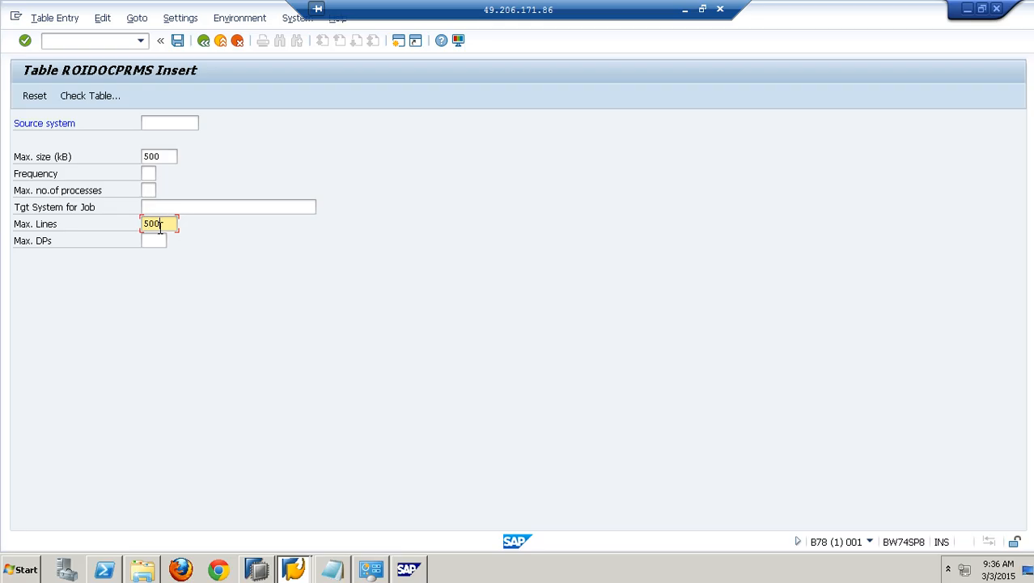
pyautogui.write('0')
pyautogui.moveTo(177, 159); pyautogui.dragTo(136, 158)
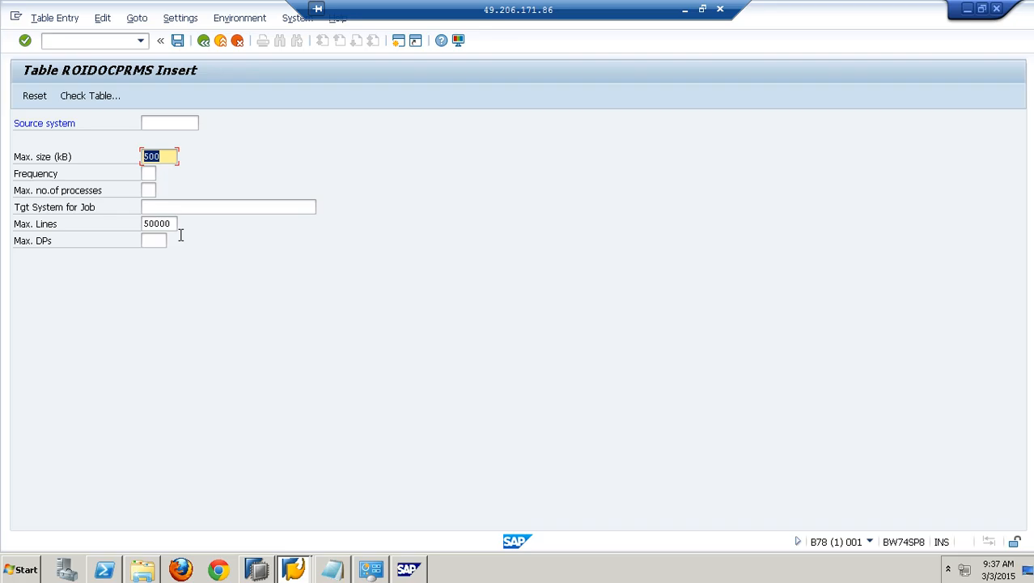
pyautogui.moveTo(177, 225); pyautogui.dragTo(143, 226)
# Choose YPC_FILE as the source system from its value list and save the new table entry.
pyautogui.click(191, 124)
pyautogui.click(209, 131)
pyautogui.doubleClick(188, 243)
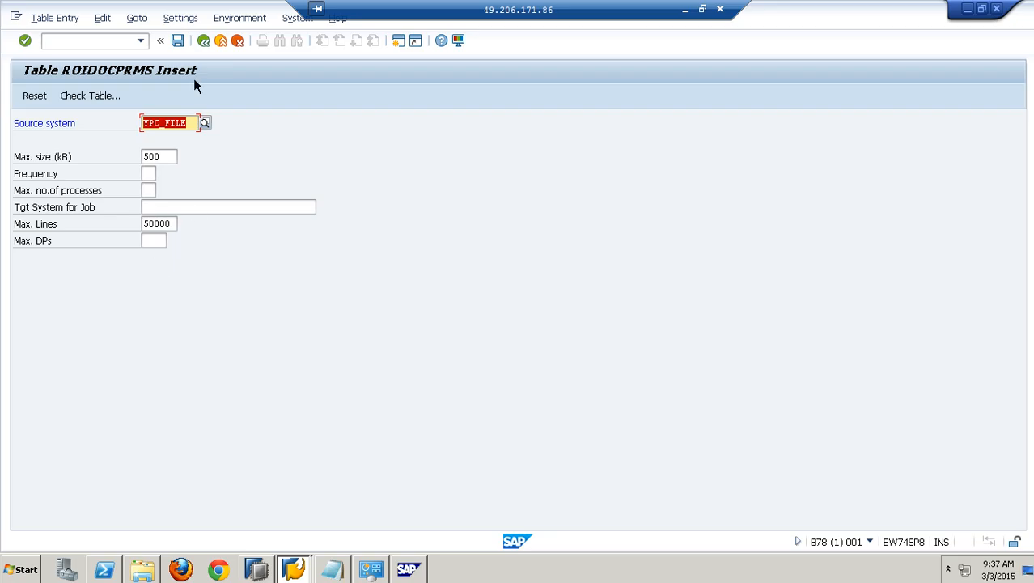
pyautogui.click(184, 43)
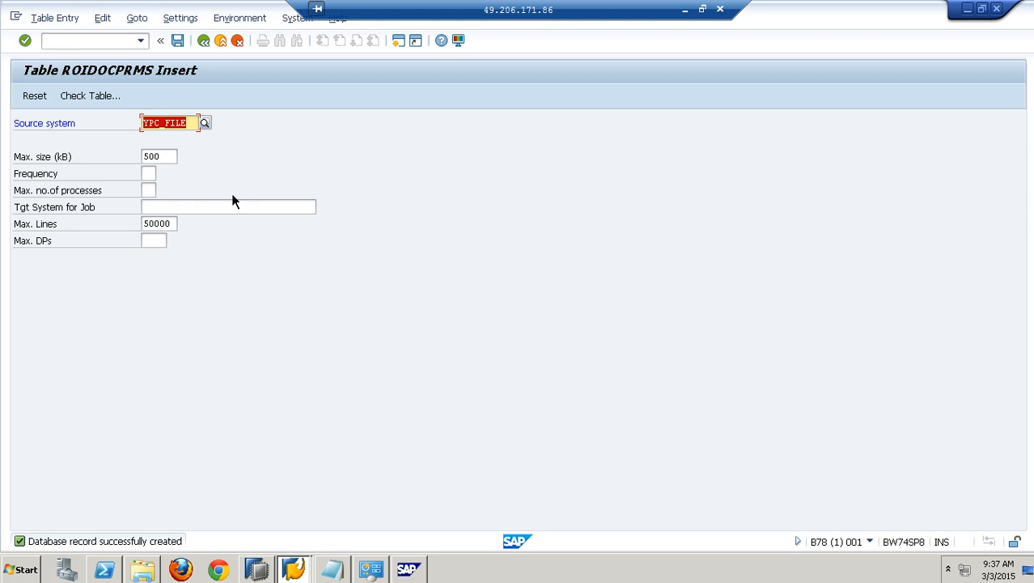
# Switch to the Performance Tuning presentation in PowerPoint and show slide 25, on the Processing Tab, as a slide show.
pyautogui.click(684, 10)
pyautogui.click(395, 571)
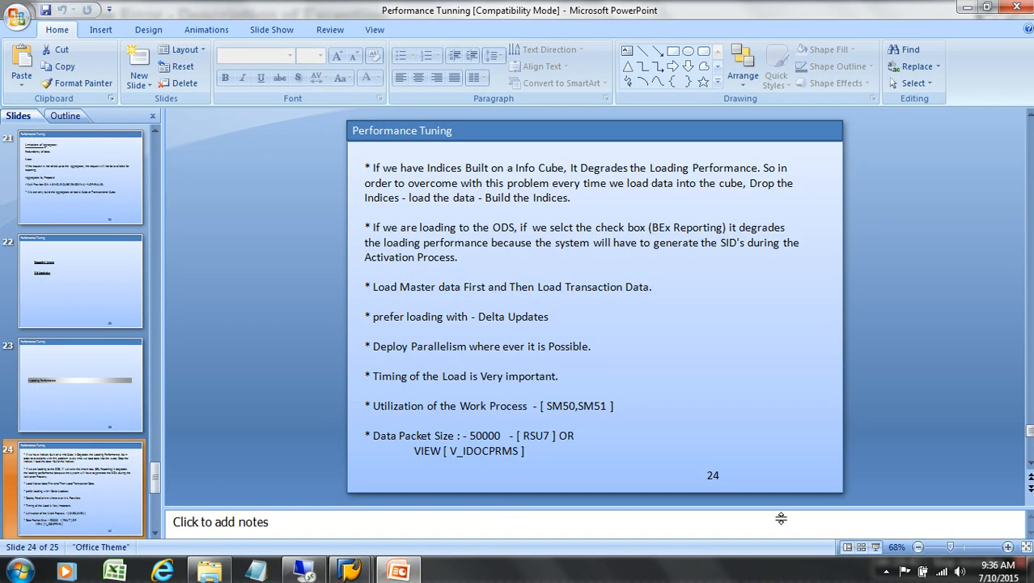
pyautogui.click(876, 547)
pyautogui.press('Right')
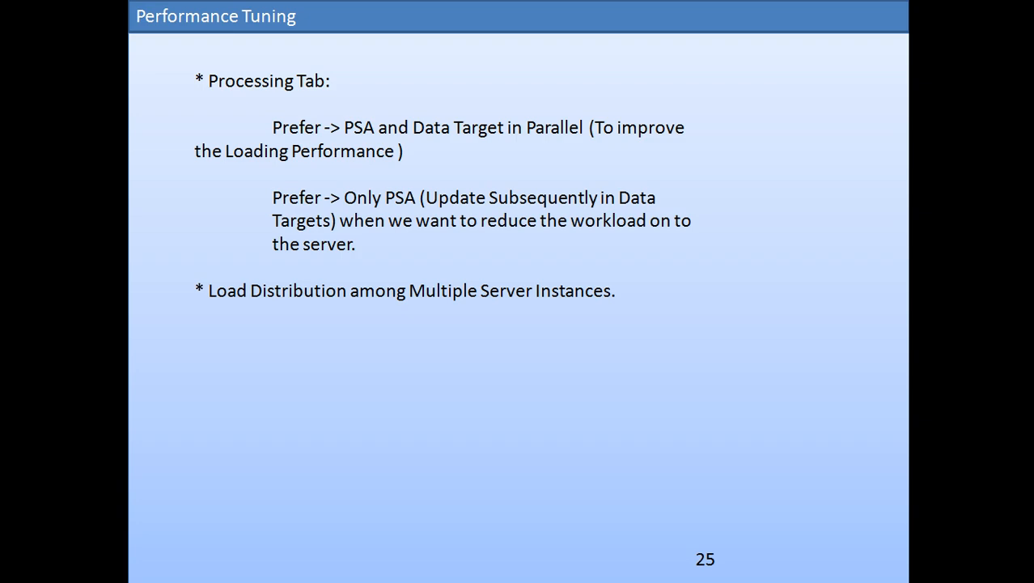
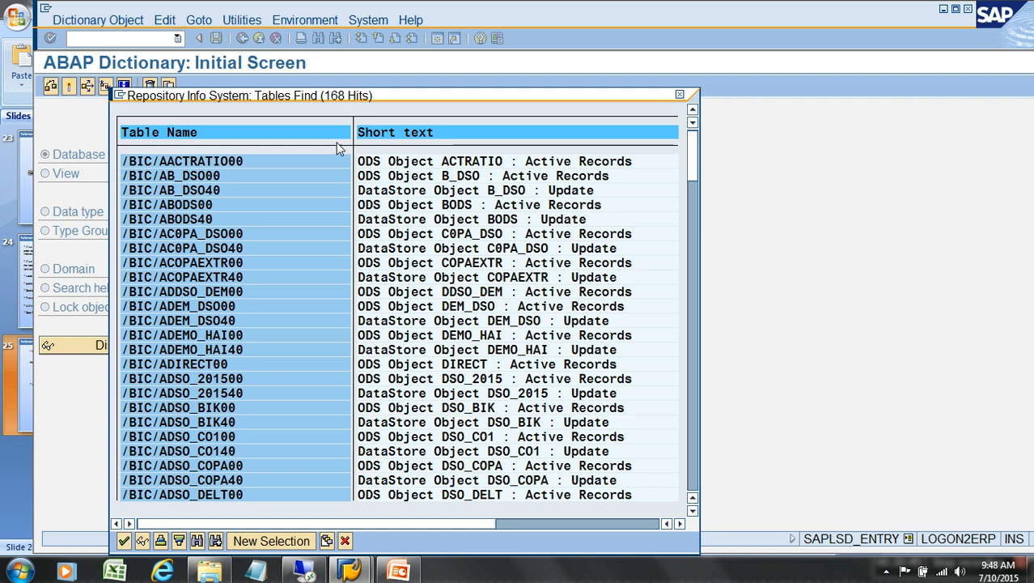
# Display table /BIC/AB_DSO00 from the table search results, select its /BIC/BREG field and open the table's index list.
pyautogui.doubleClick(204, 178)
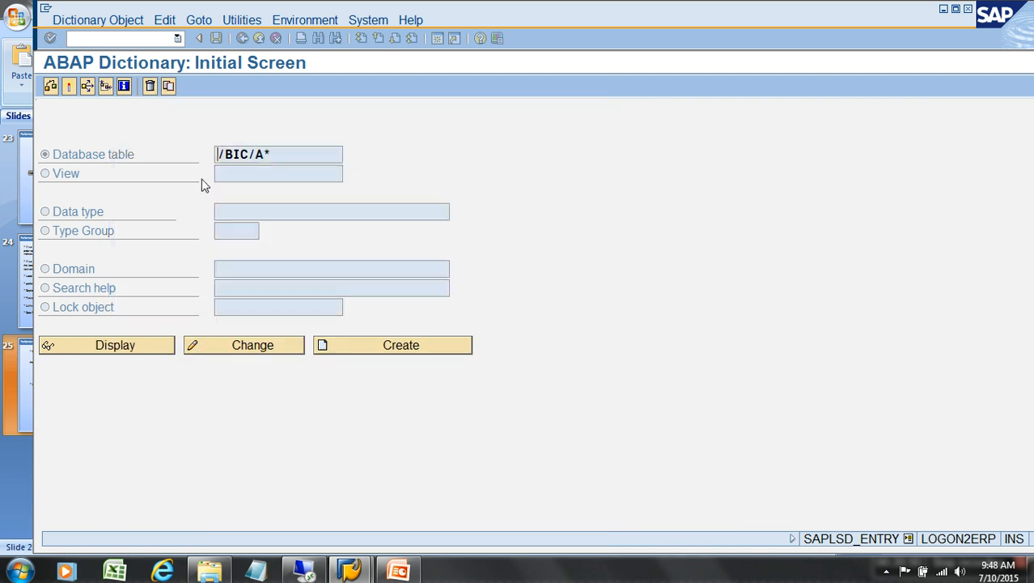
pyautogui.click(147, 350)
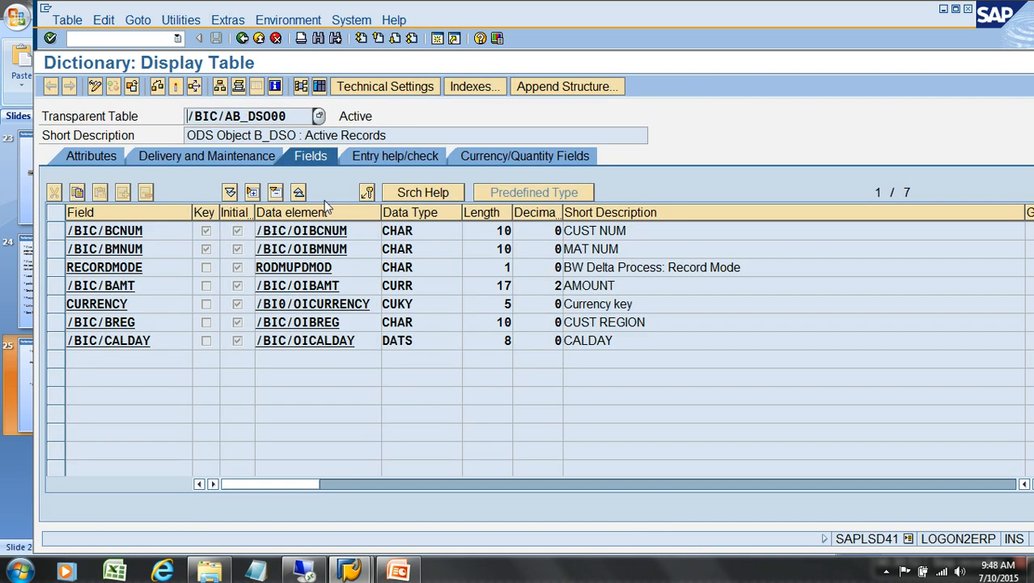
pyautogui.click(55, 322)
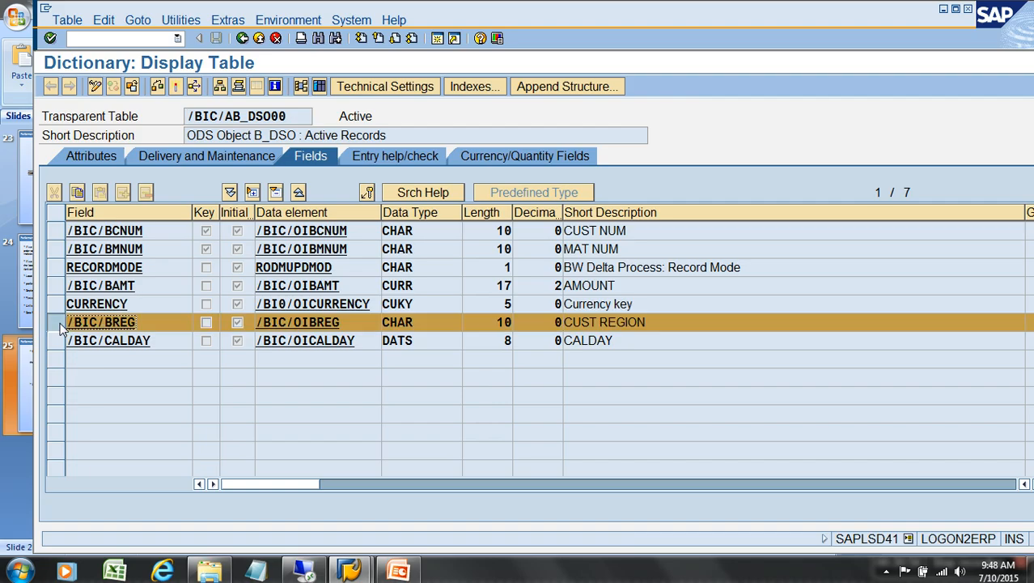
pyautogui.click(473, 87)
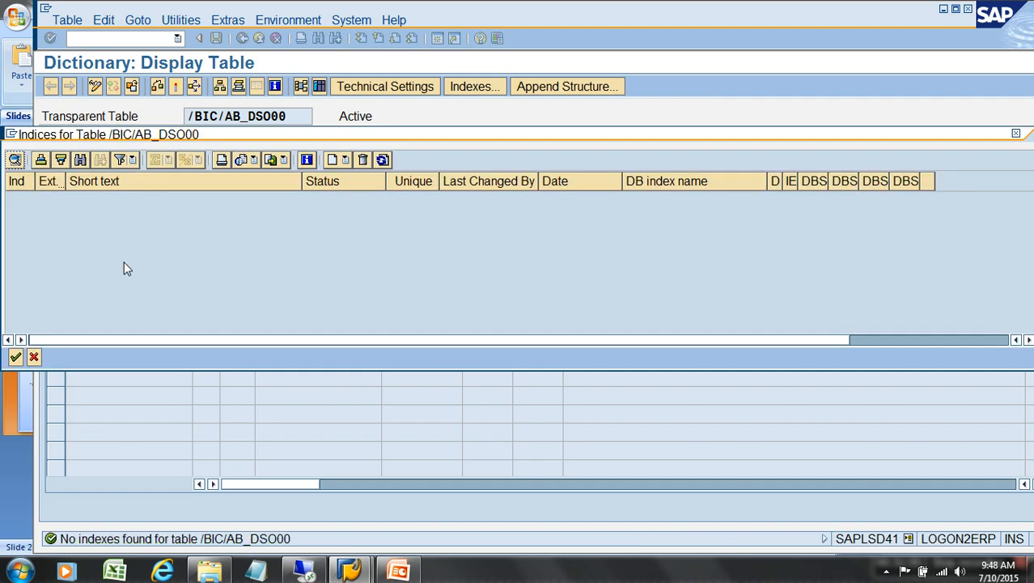
# Create an index named ZIN for table /BIC/AB_DSO00.
pyautogui.click(332, 160)
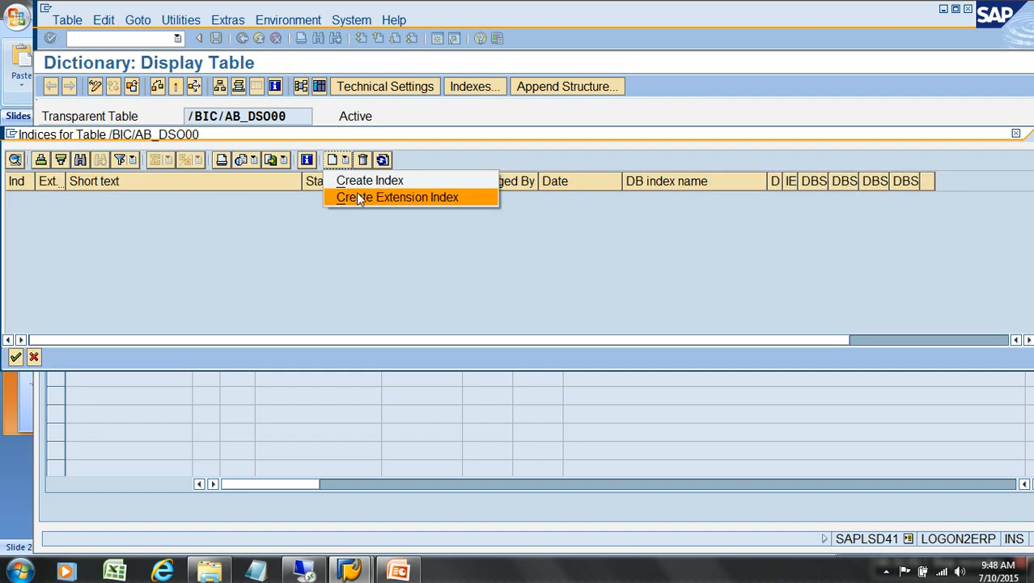
pyautogui.click(364, 178)
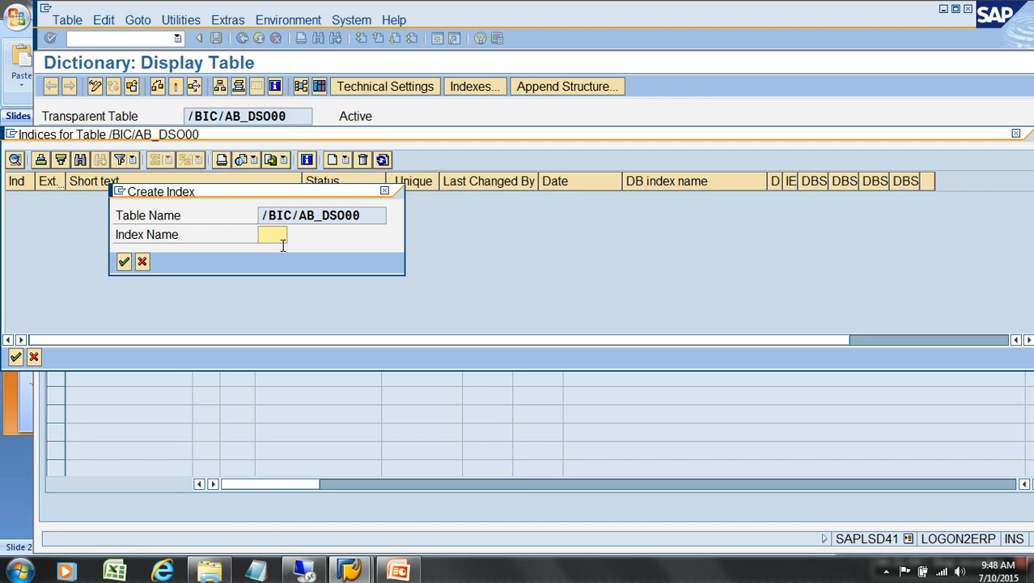
pyautogui.write('z1n')
pyautogui.press('Return')
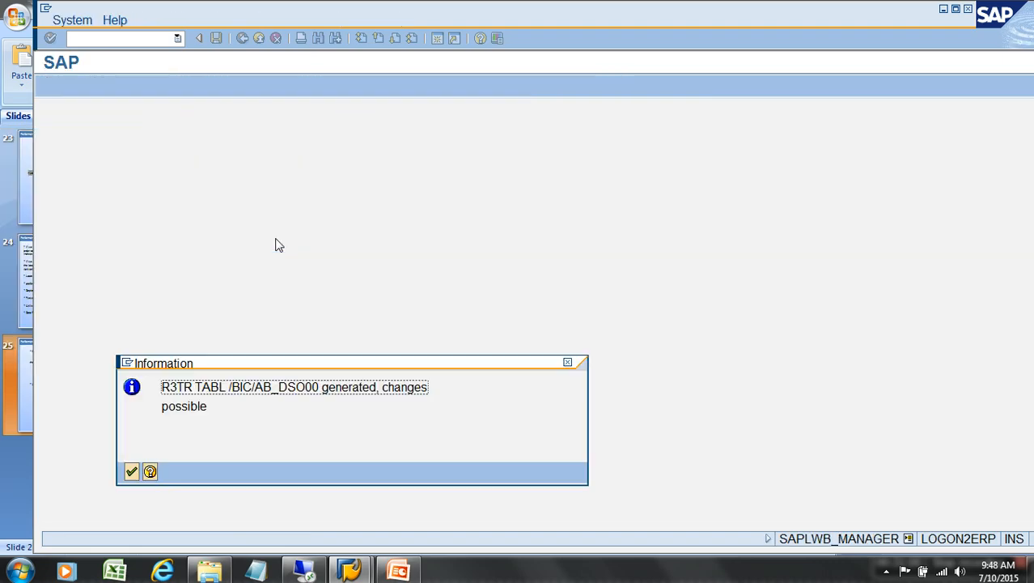
pyautogui.press('Return')
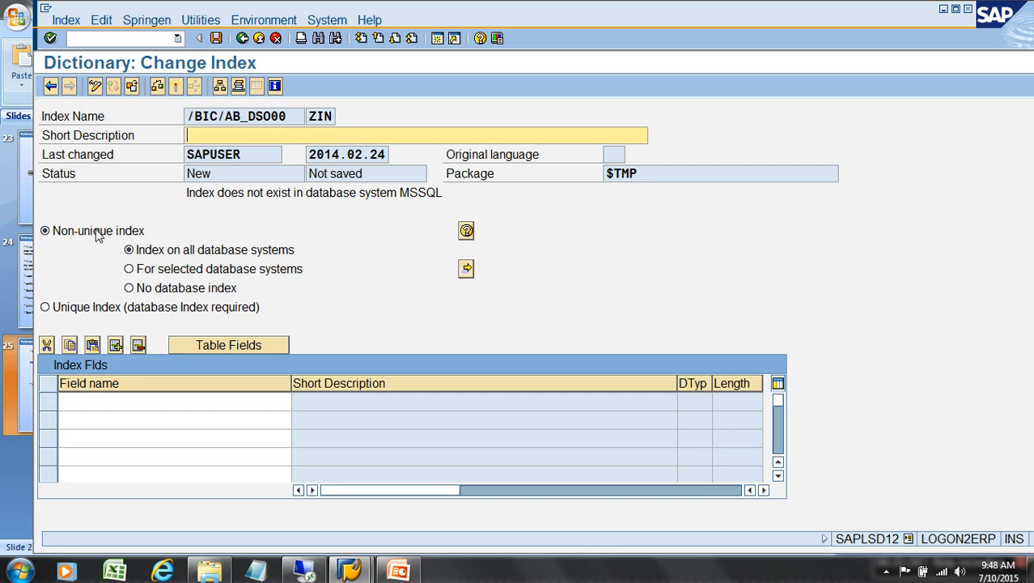
# Add the table field /BIC/BREG to the index and save it with the short description axcsad.
pyautogui.click(129, 401)
pyautogui.click(295, 401)
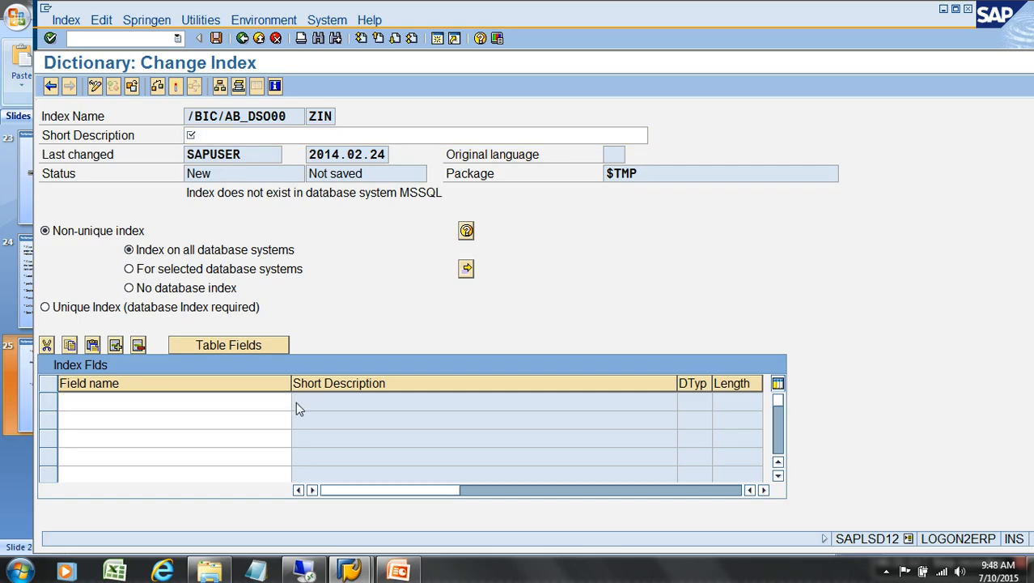
pyautogui.doubleClick(105, 313)
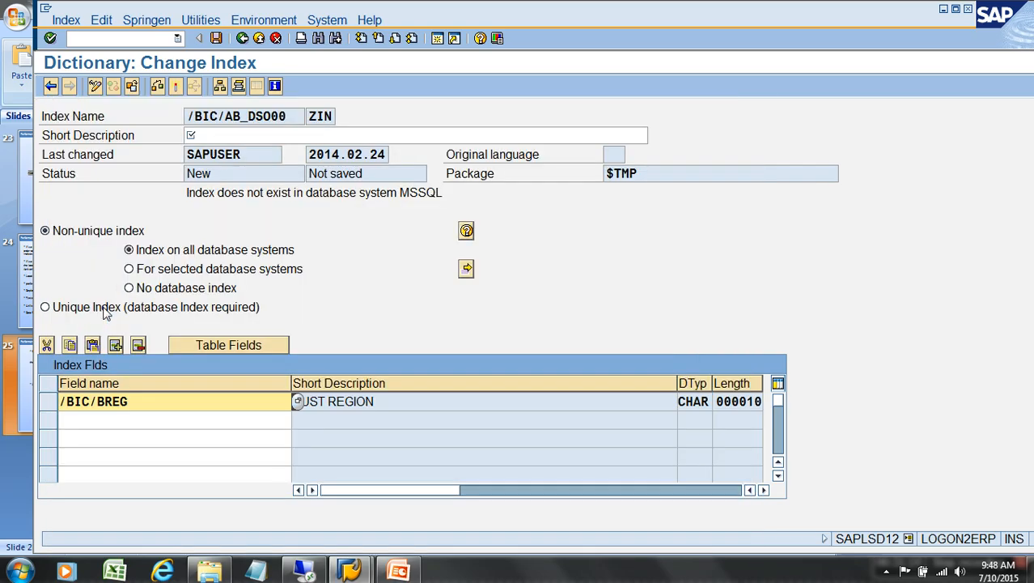
pyautogui.click(216, 39)
pyautogui.click(234, 140)
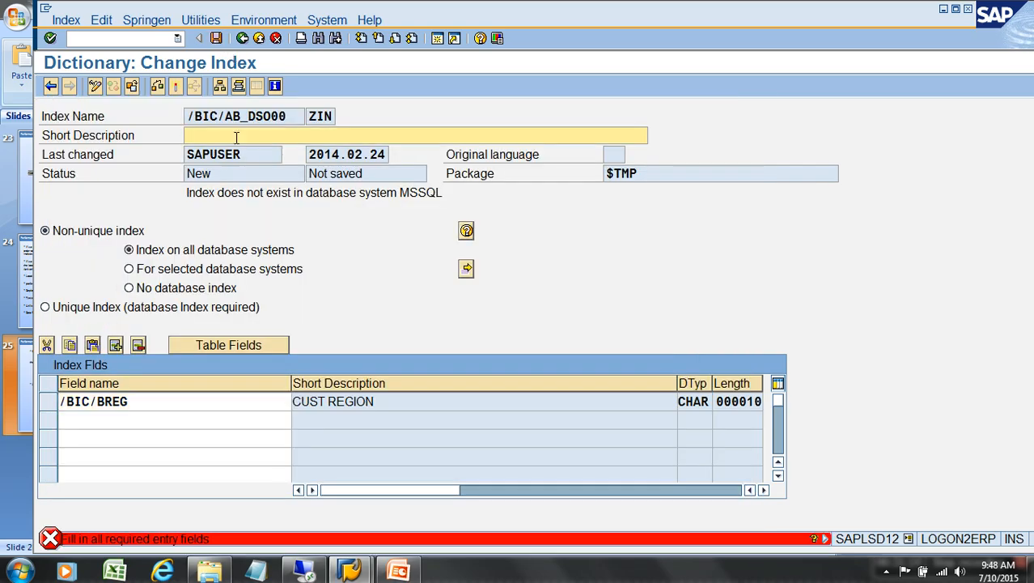
pyautogui.write('axcsad')
pyautogui.click(216, 39)
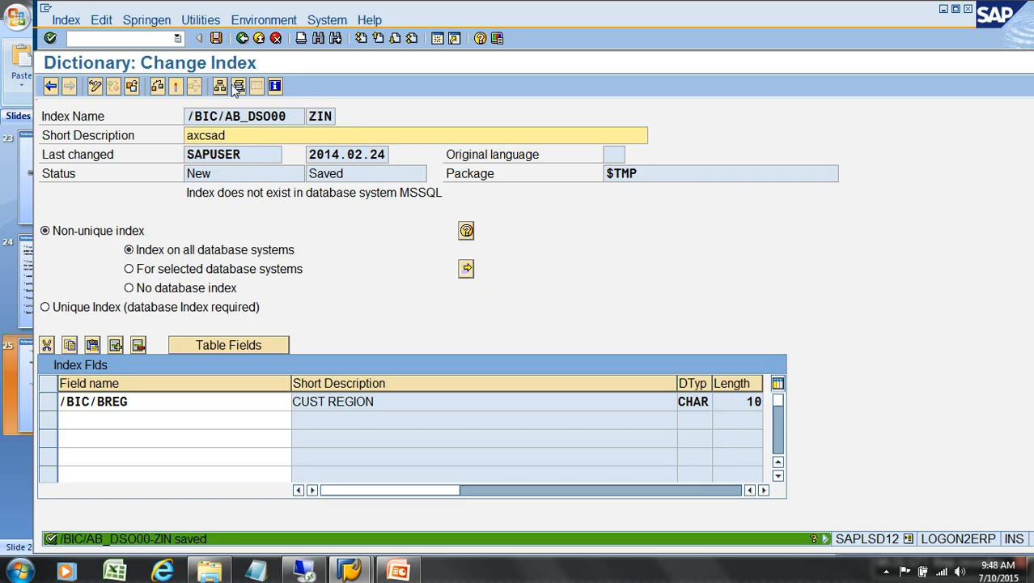
# Reopen index ZIN from the table's index list, activate it and return to the table's fields.
pyautogui.click(242, 38)
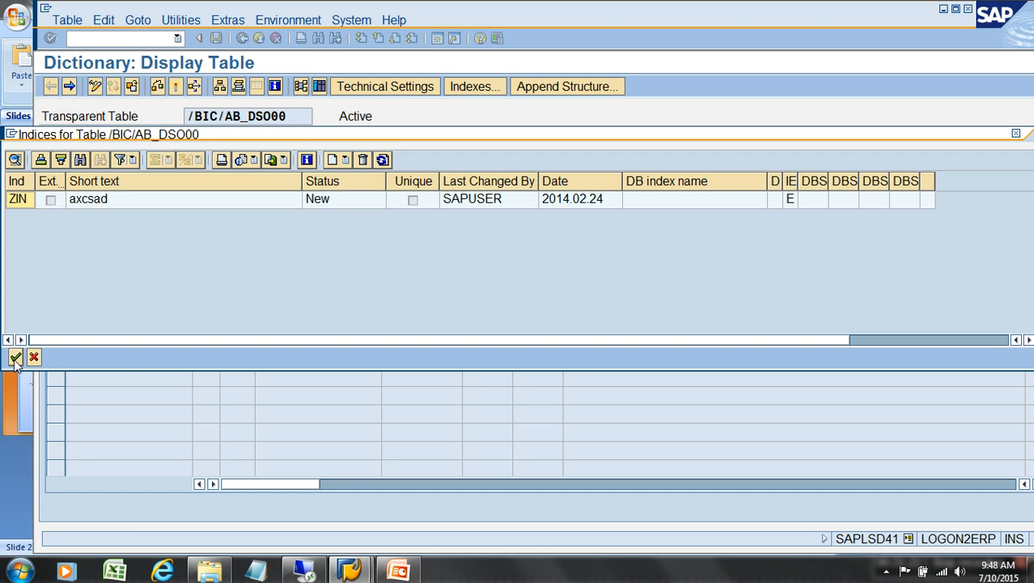
pyautogui.click(43, 198)
pyautogui.click(15, 358)
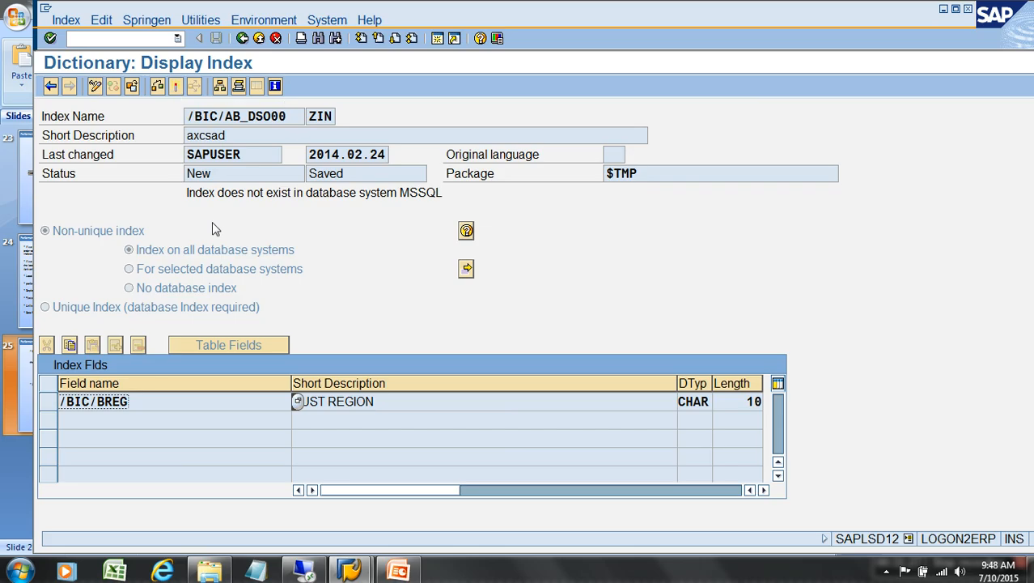
pyautogui.moveTo(211, 198); pyautogui.dragTo(457, 204)
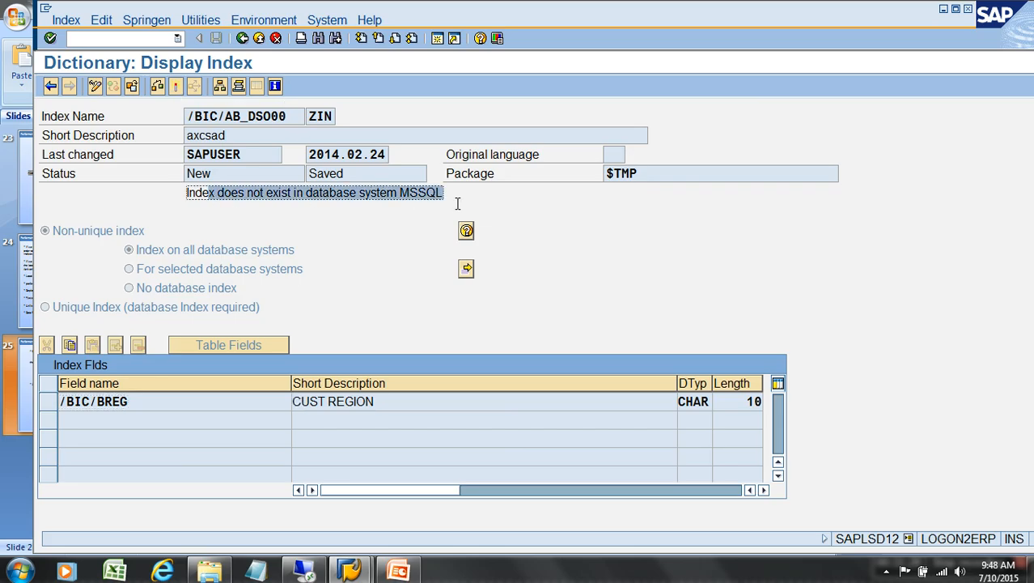
pyautogui.click(176, 86)
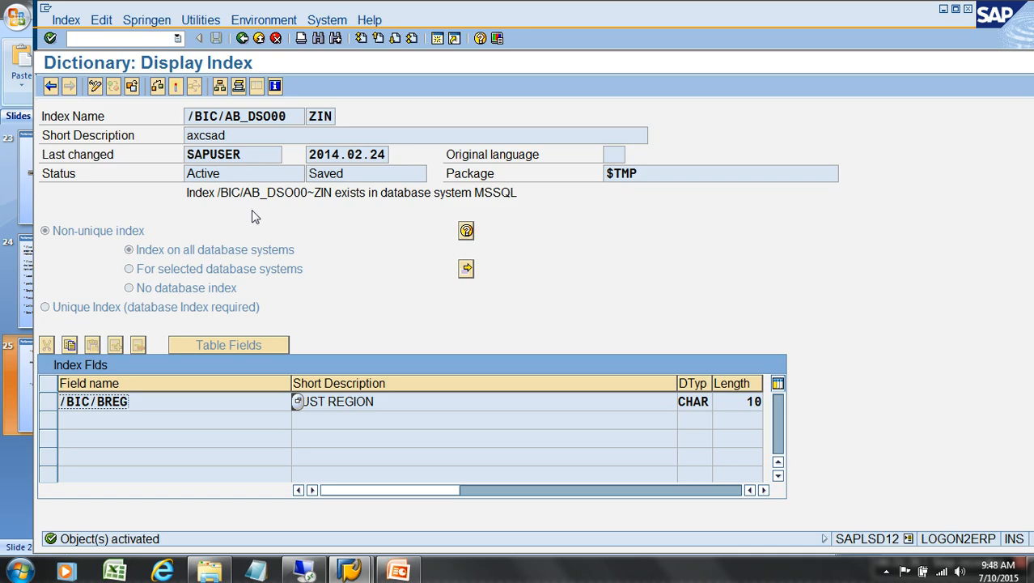
pyautogui.moveTo(275, 200); pyautogui.dragTo(541, 200)
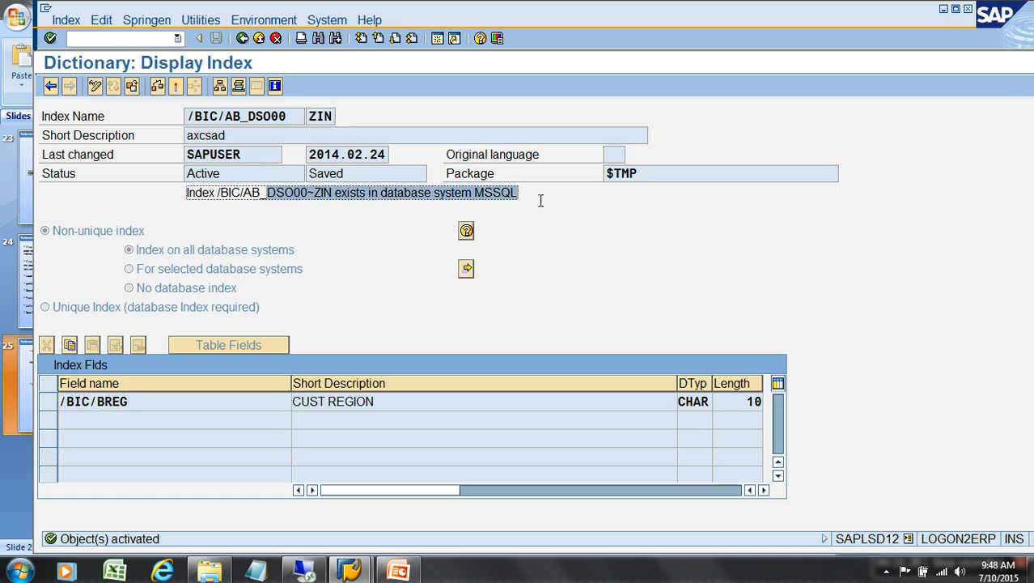
pyautogui.click(242, 38)
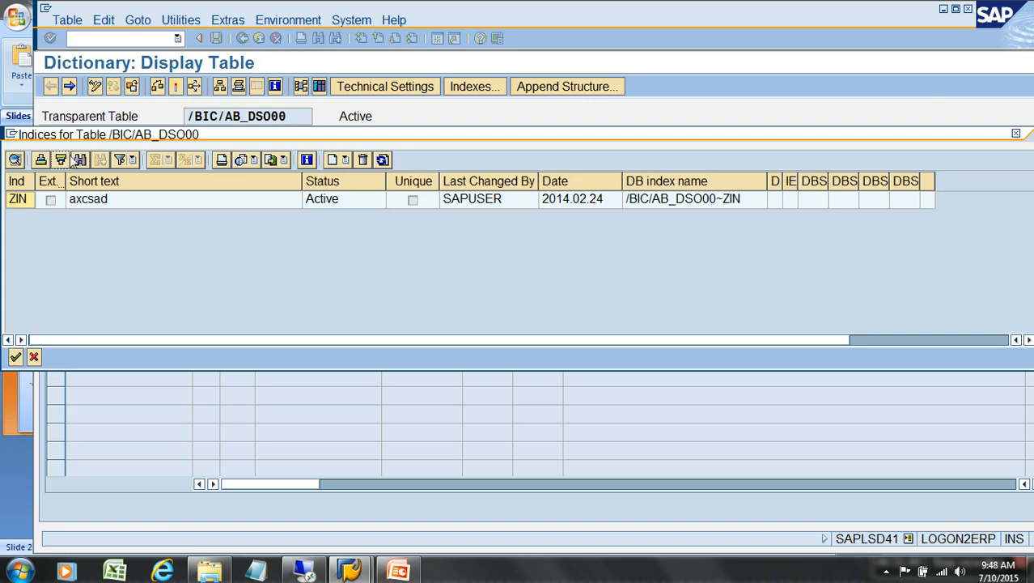
pyautogui.click(34, 357)
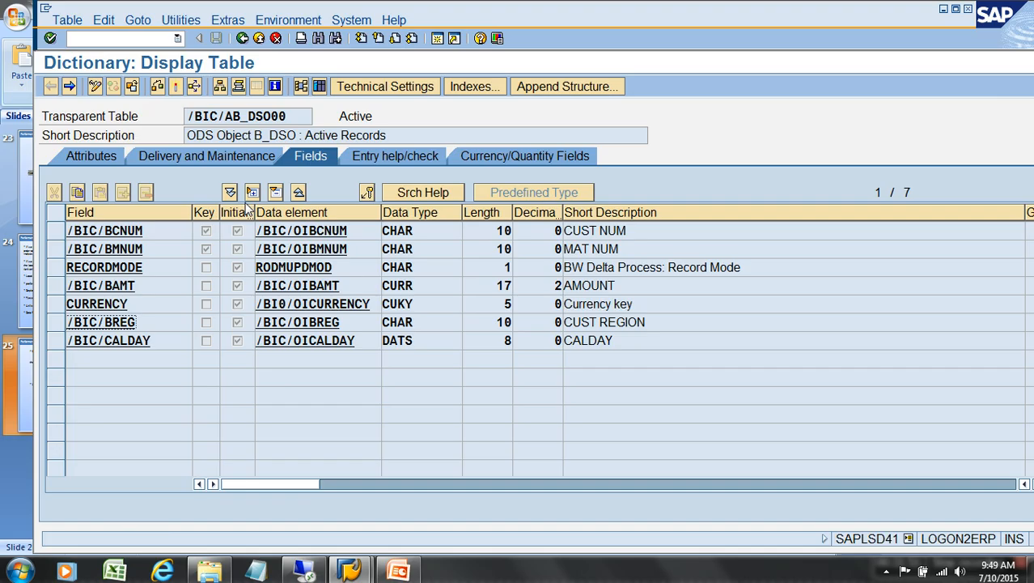
# Open the Data Warehousing Workbench (/nrsa1) and expand the Breverien Motor Works Munich, Germany info area in Favorites.
pyautogui.click(154, 41)
pyautogui.write('/nrsa1')
pyautogui.press('Return')
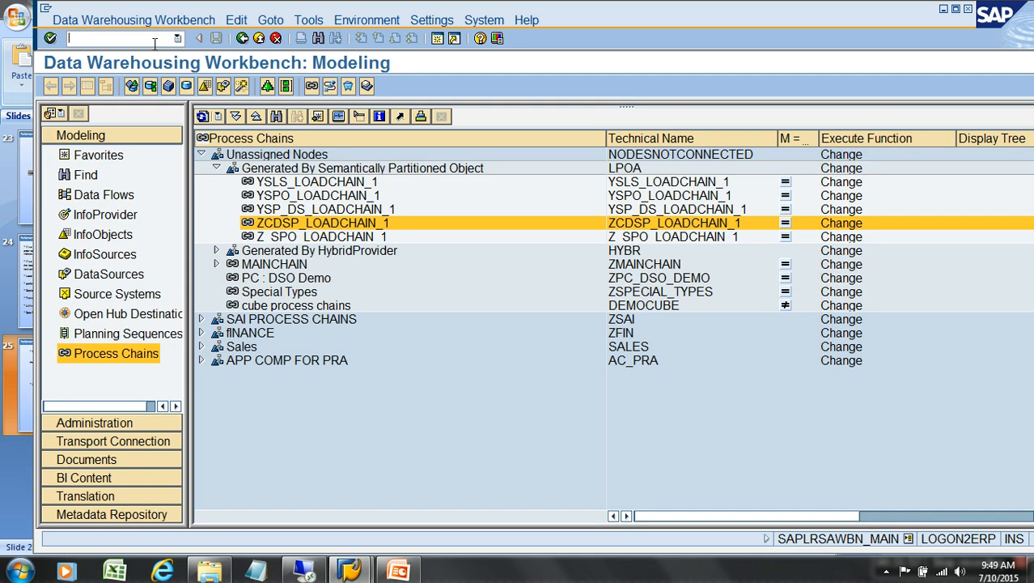
pyautogui.click(99, 158)
pyautogui.click(201, 209)
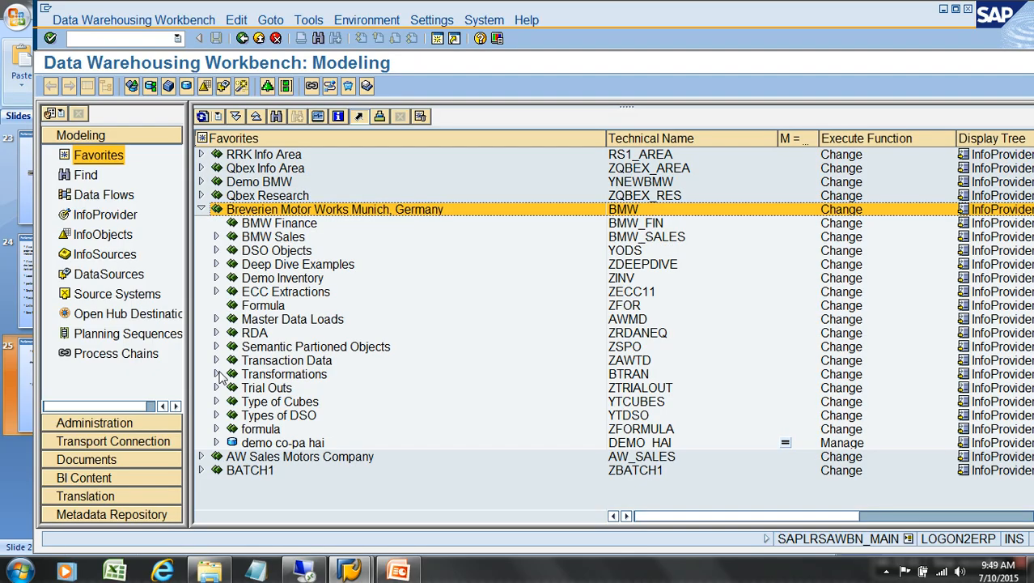
# Open the DataStore object demo co-pa hai for changing and expand its Indexes folder.
pyautogui.click(217, 415)
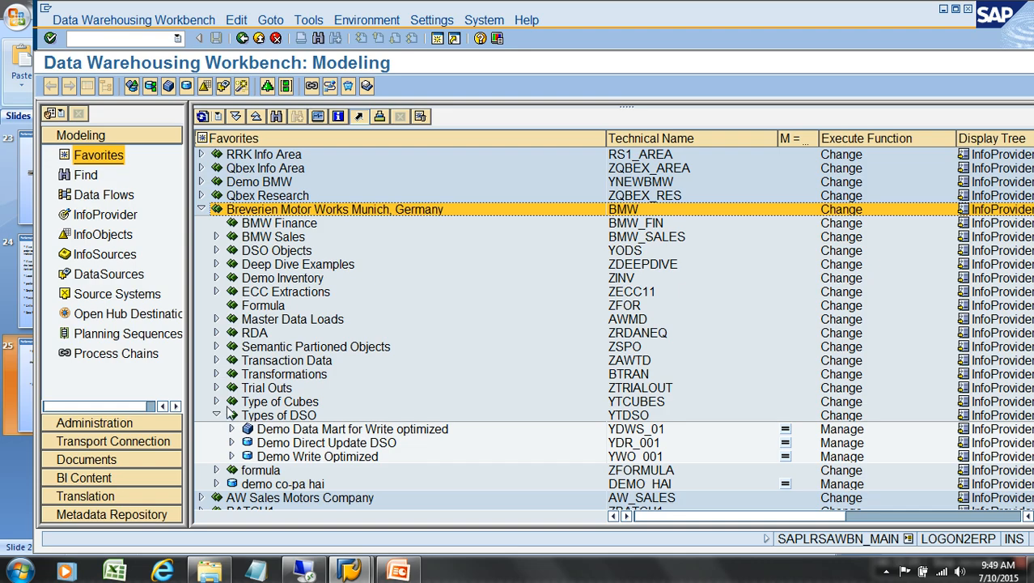
pyautogui.rightClick(277, 485)
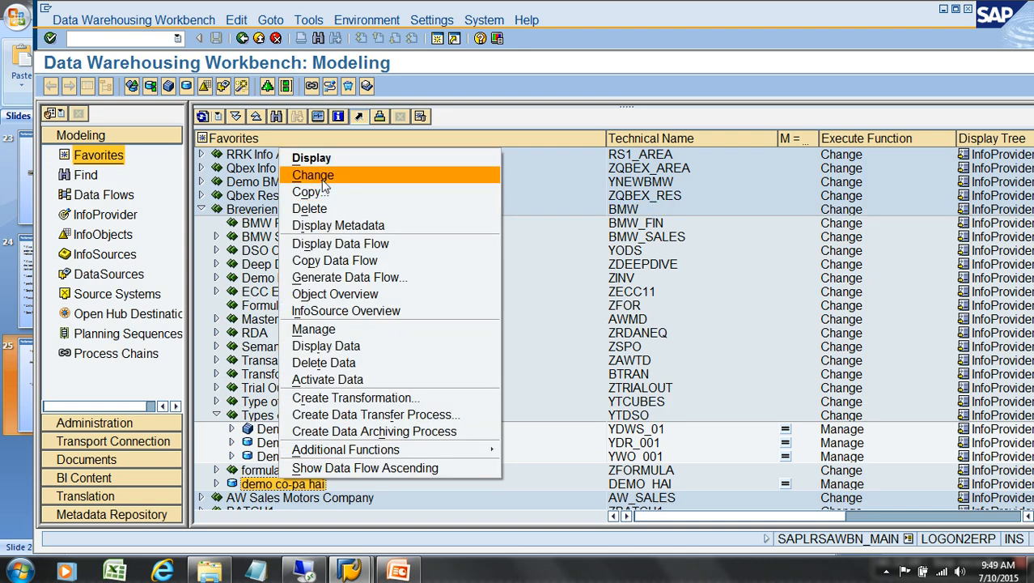
pyautogui.click(317, 175)
pyautogui.click(89, 85)
pyautogui.click(428, 297)
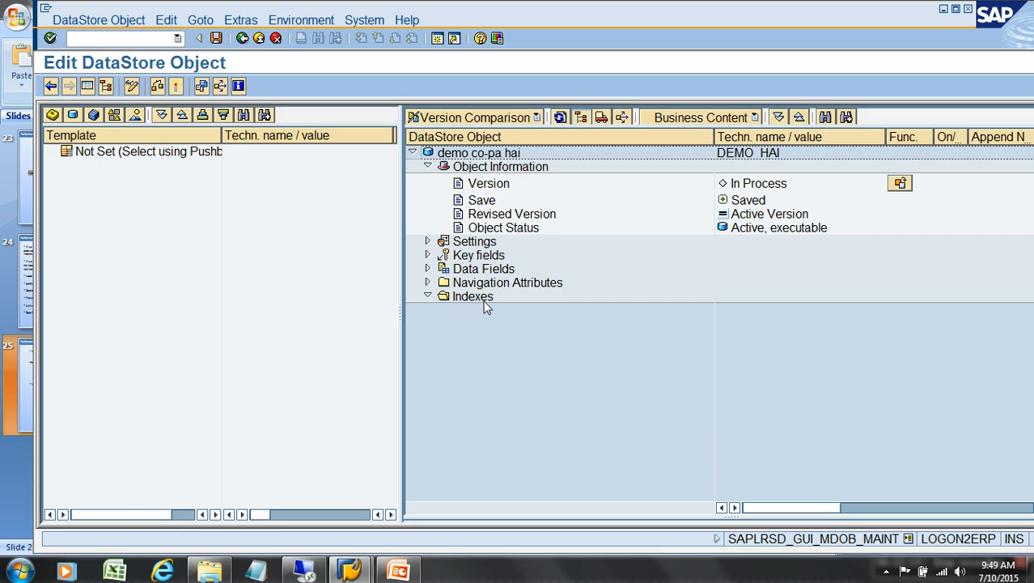
# Create a new index 010 for the DataStore object, leaving it non-unique.
pyautogui.rightClick(485, 304)
pyautogui.click(539, 329)
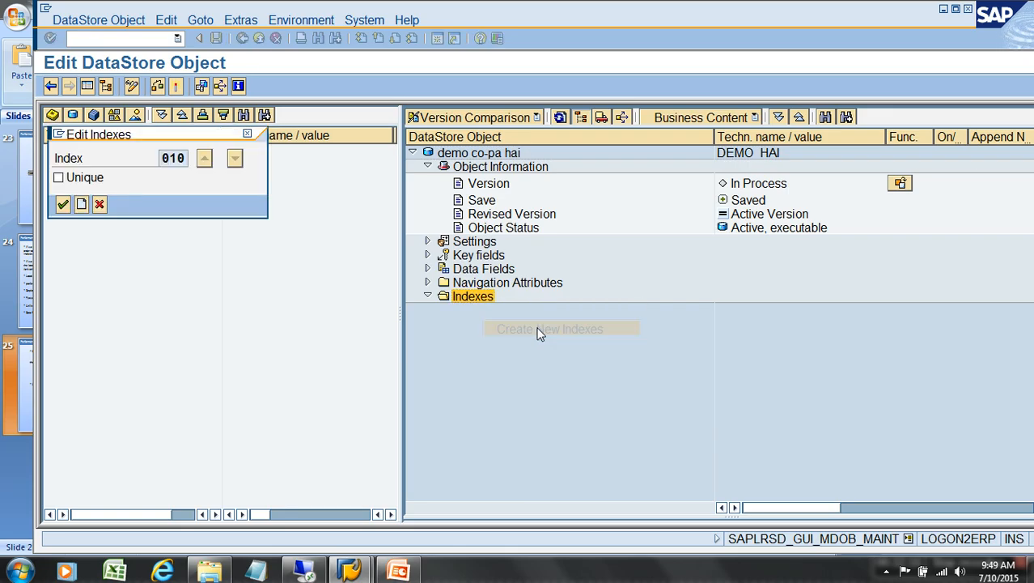
pyautogui.click(60, 178)
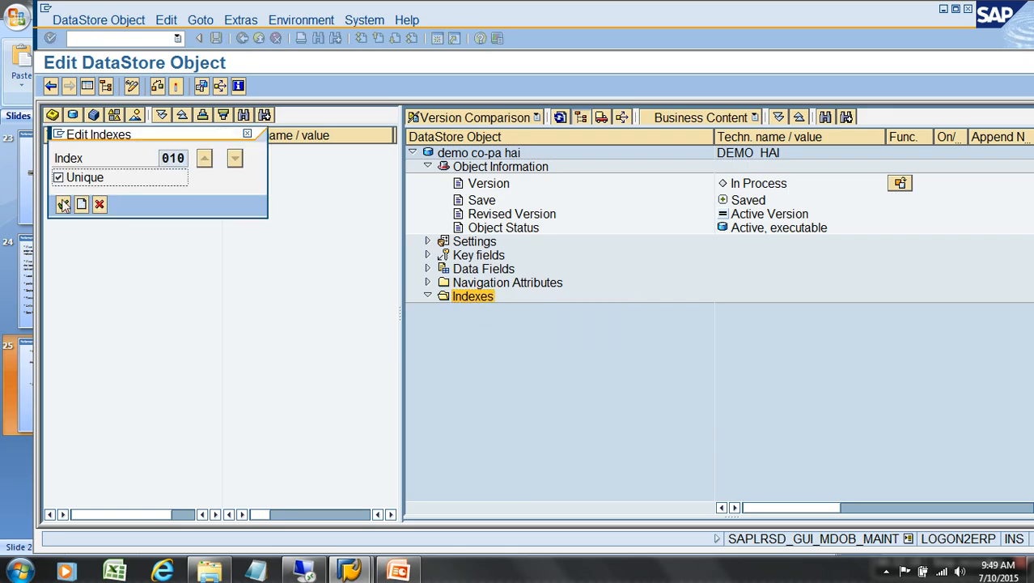
pyautogui.click(59, 178)
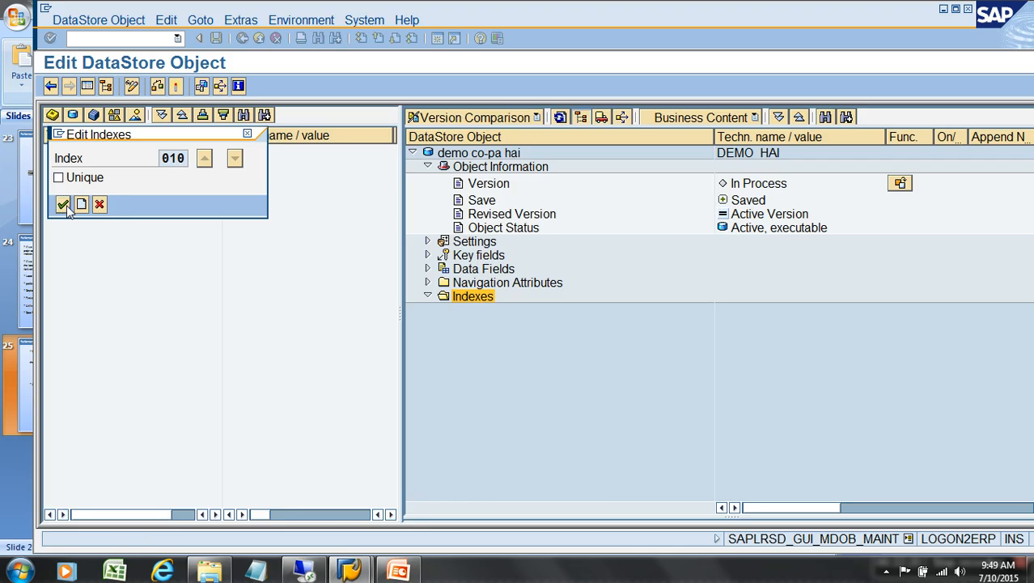
pyautogui.click(65, 206)
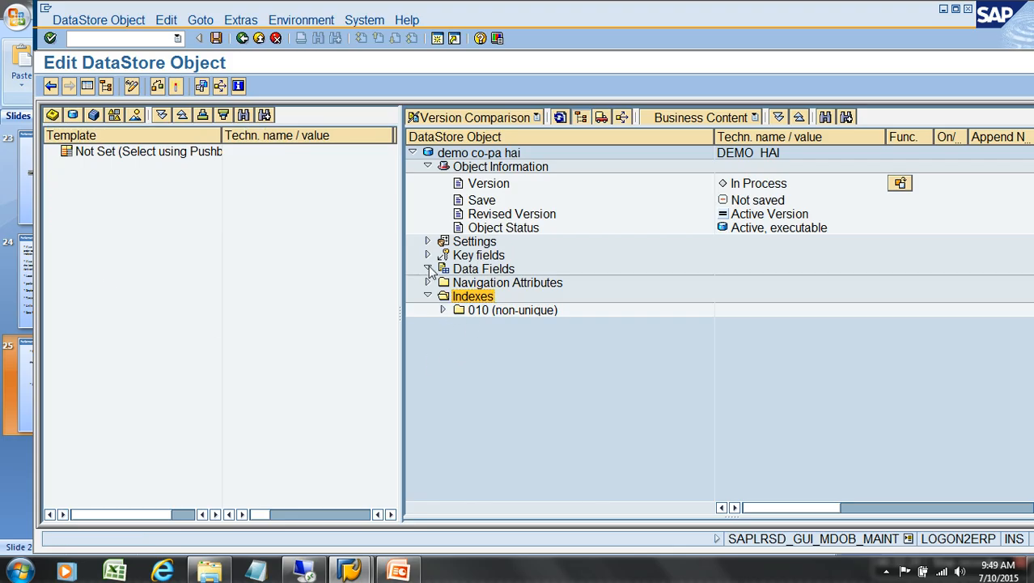
# Add the key fields Country Key and Customer number to index 010 and expand the index to show them.
pyautogui.click(428, 269)
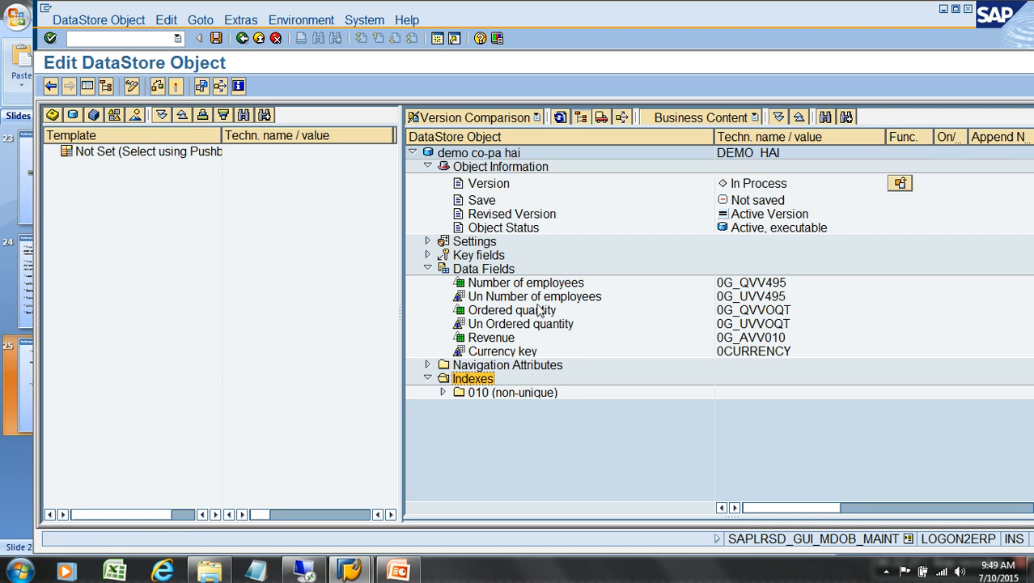
pyautogui.click(427, 255)
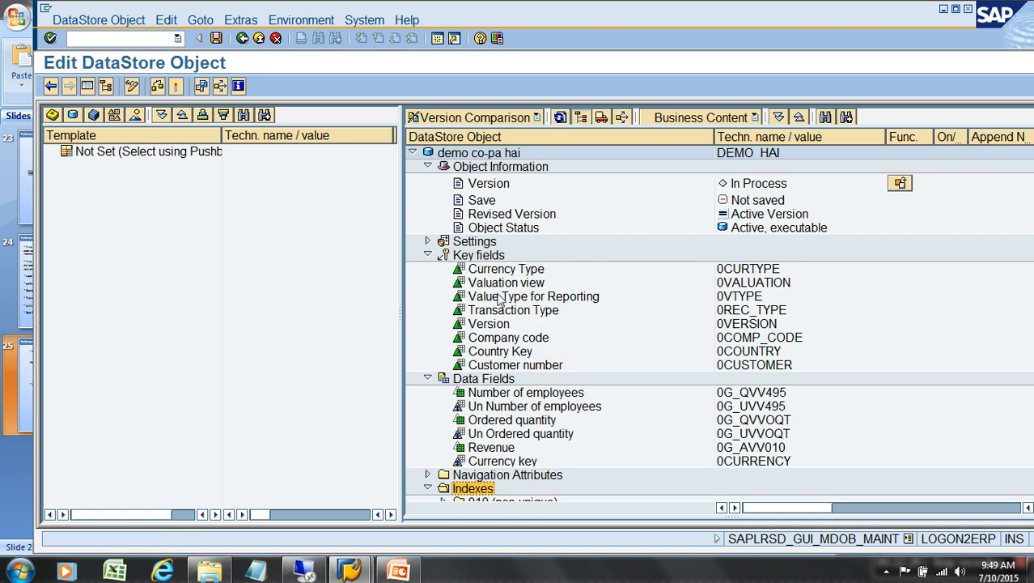
pyautogui.scroll(-1, 579, 330)
pyautogui.moveTo(515, 338); pyautogui.dragTo(516, 494)
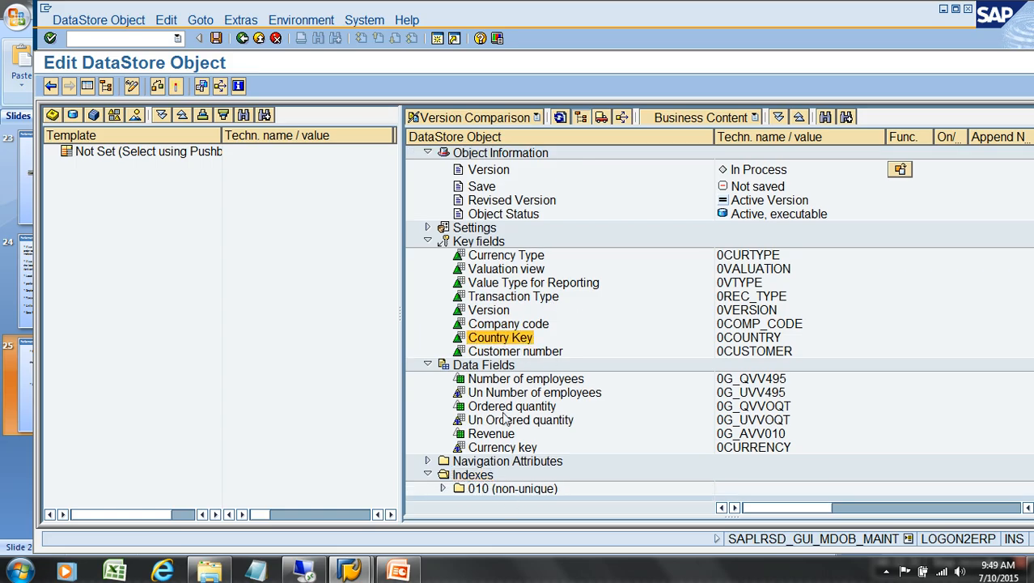
pyautogui.moveTo(521, 354); pyautogui.dragTo(477, 495)
pyautogui.click(442, 489)
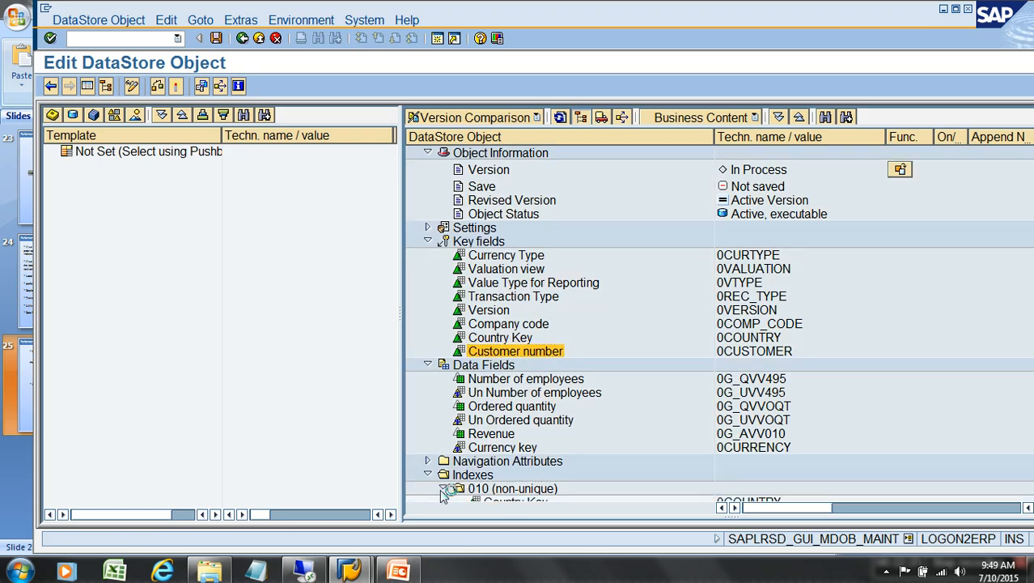
pyautogui.scroll(-1, 530, 436)
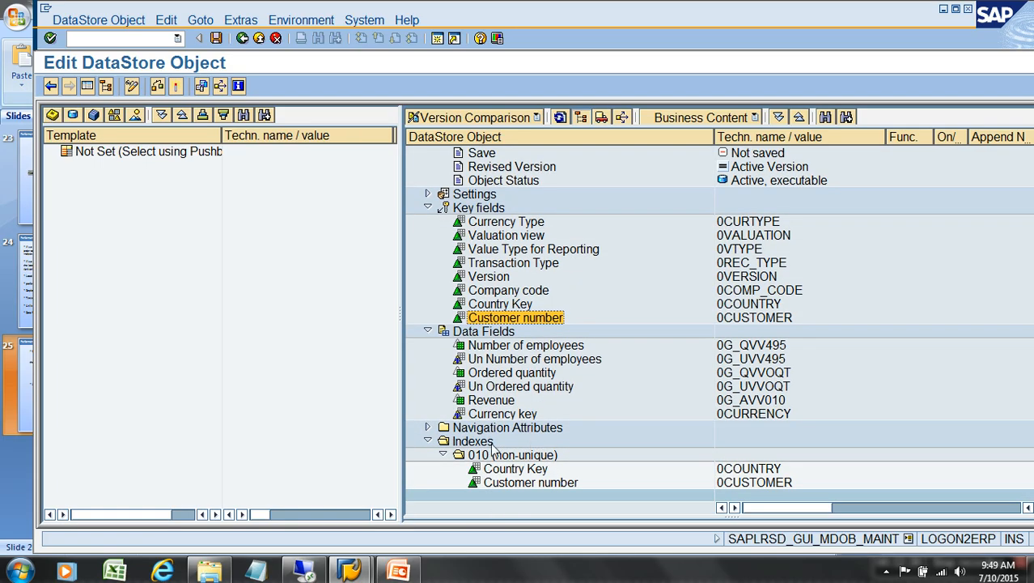
pyautogui.click(516, 459)
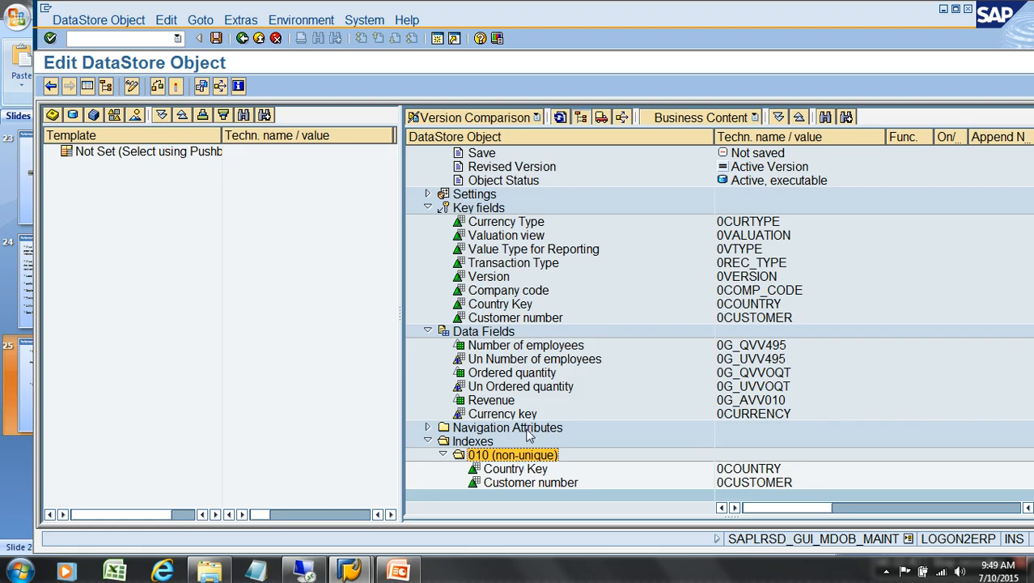
# Activate the DataStore object, close the activation log and return to its Indexes folder.
pyautogui.click(175, 86)
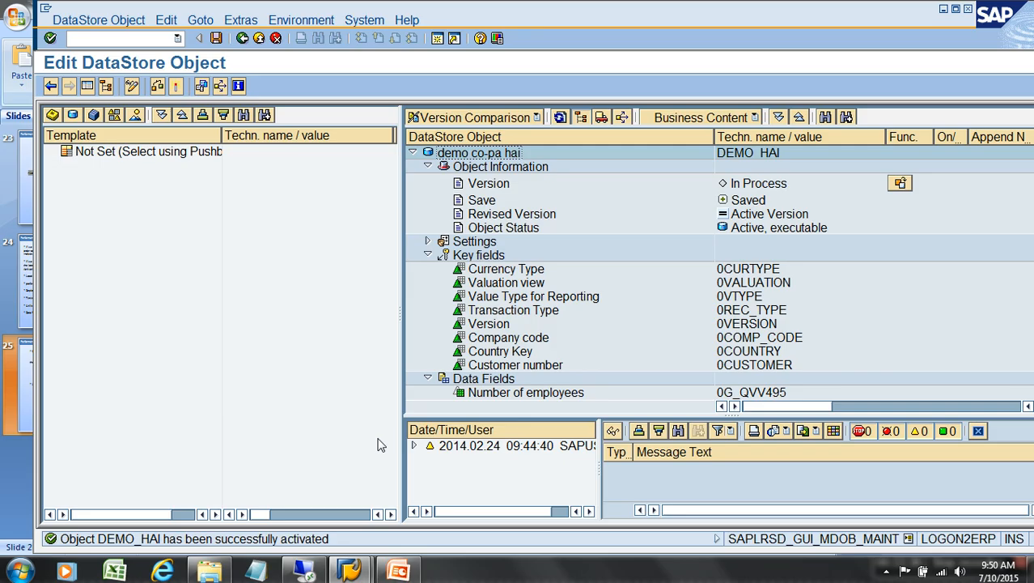
pyautogui.click(979, 431)
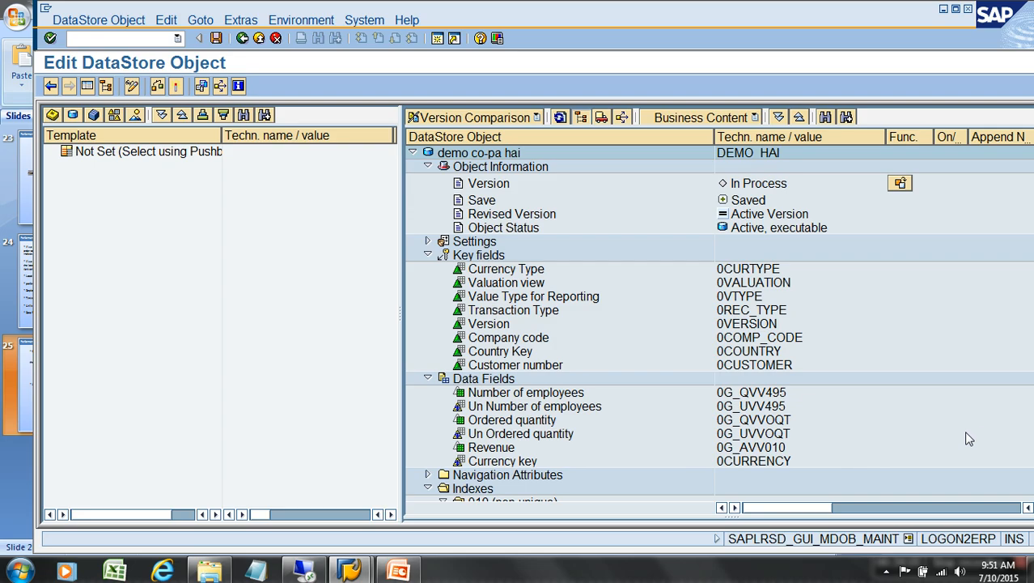
pyautogui.click(458, 489)
pyautogui.scroll(-1, 458, 491)
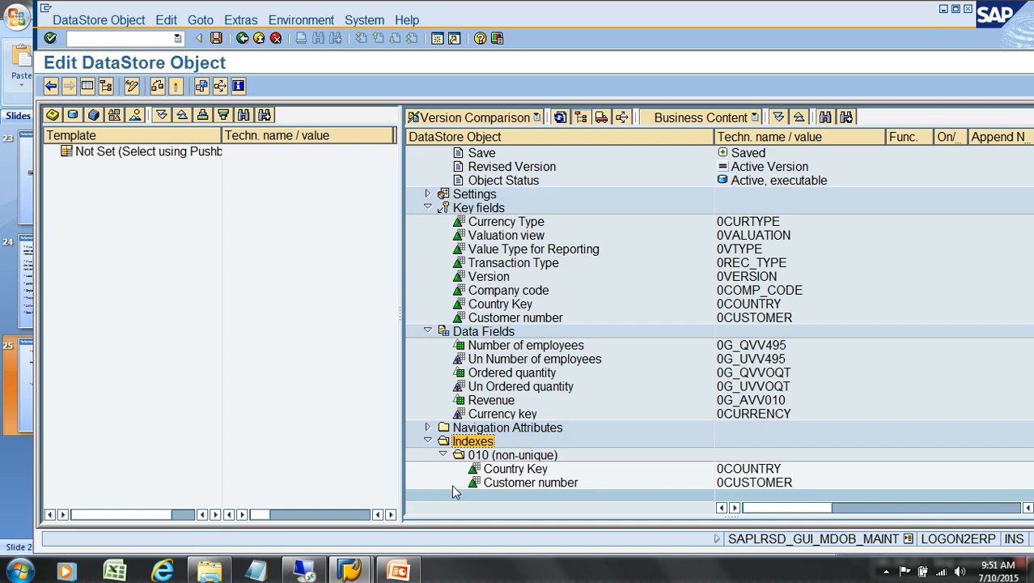
# Rearrange the fields of index 010 and add Company code above Country Key.
pyautogui.click(522, 471)
pyautogui.click(523, 484)
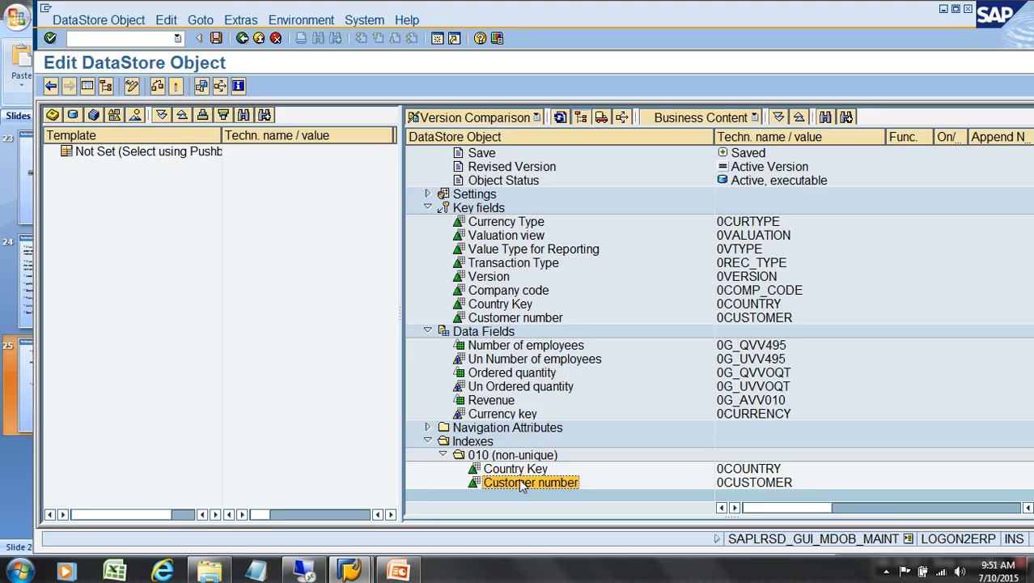
pyautogui.moveTo(531, 470)
pyautogui.mouseDown()
pyautogui.moveTo(529, 491)
pyautogui.moveTo(530, 470)
pyautogui.moveTo(528, 483)
pyautogui.mouseUp()
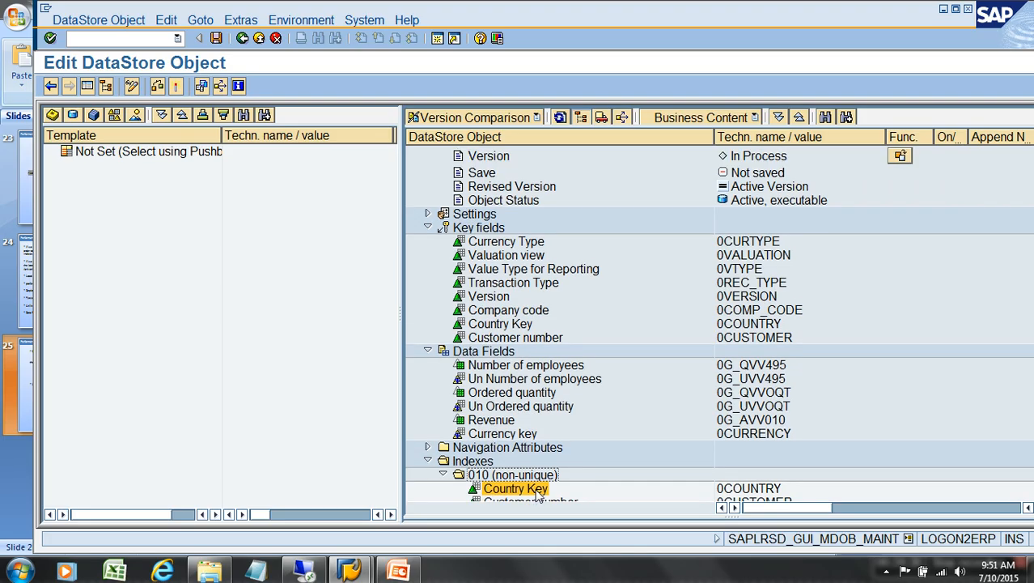
pyautogui.moveTo(504, 291); pyautogui.dragTo(526, 481)
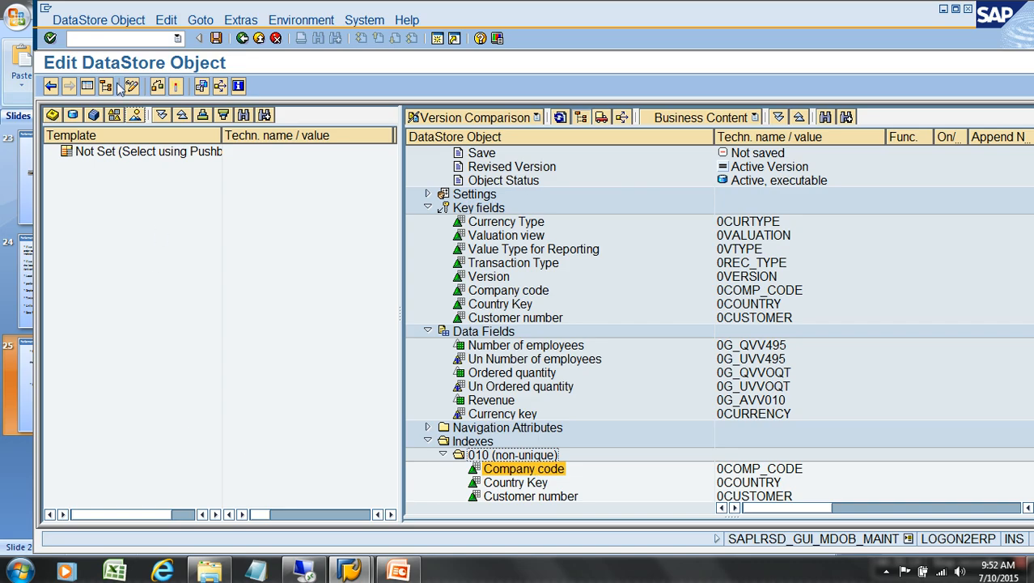
# Open the Query Monitor with transaction rsrt.
pyautogui.click(118, 42)
pyautogui.write('rsrt')
pyautogui.press('Return')
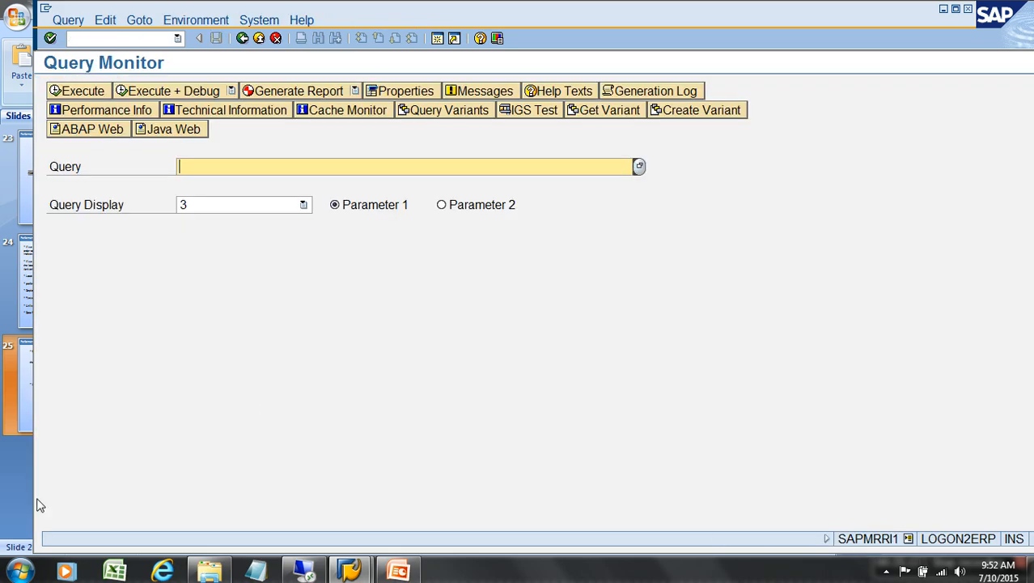
# Start BEx Query Designer, choose the sap bw system and log on by entering the account password.
pyautogui.click(18, 571)
pyautogui.click(77, 258)
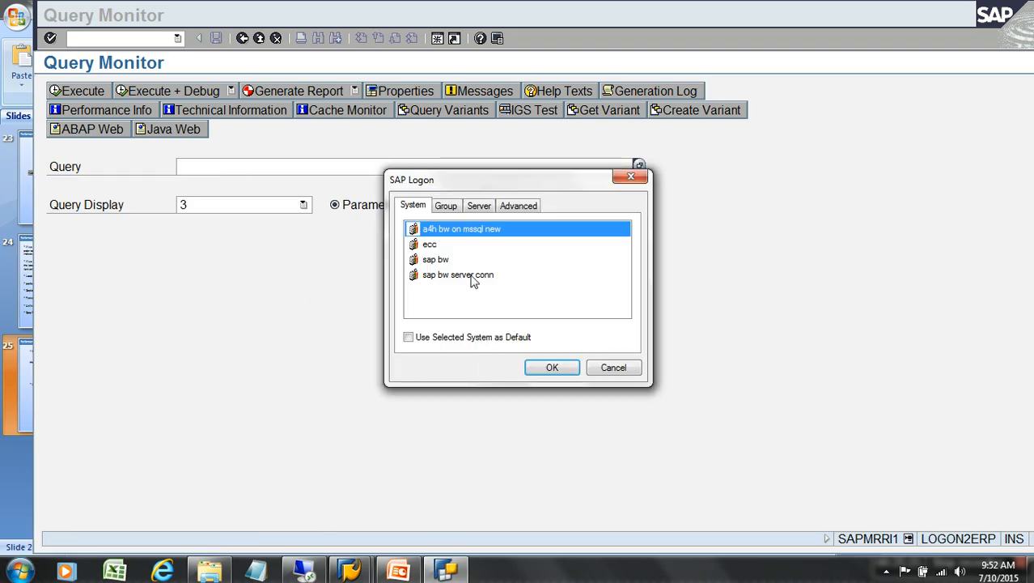
pyautogui.click(469, 261)
pyautogui.click(553, 368)
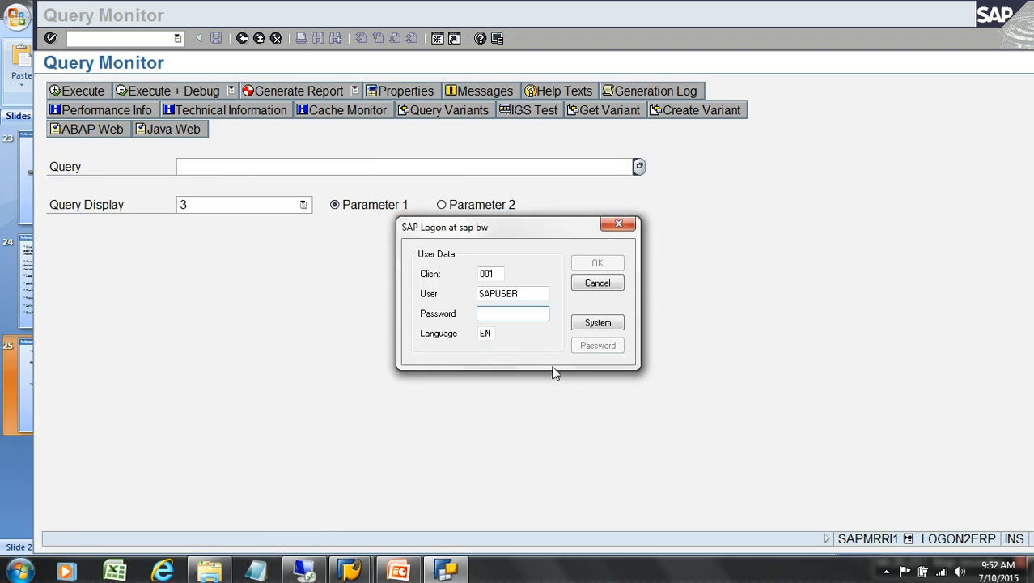
pyautogui.write('••')
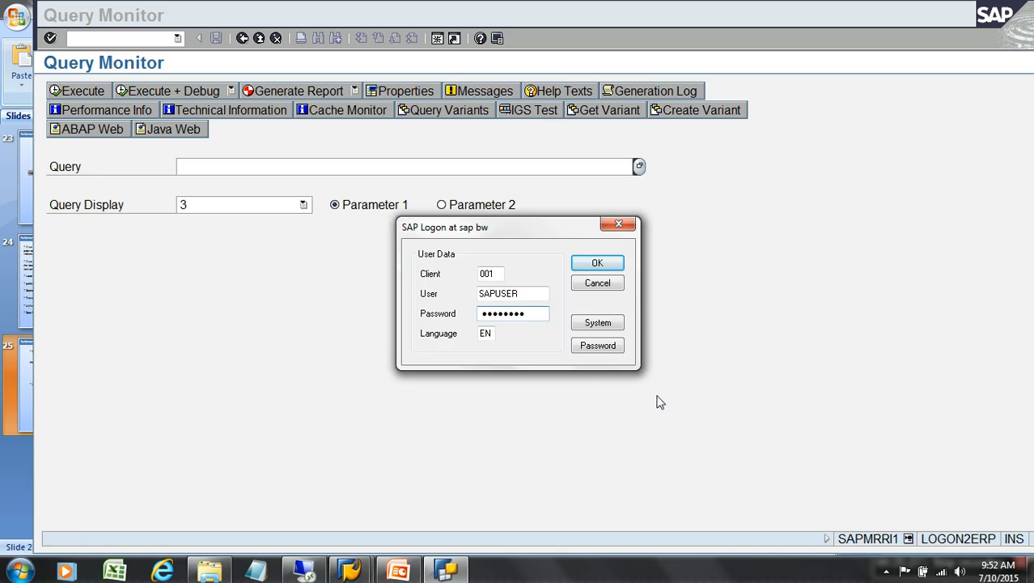
pyautogui.click(596, 265)
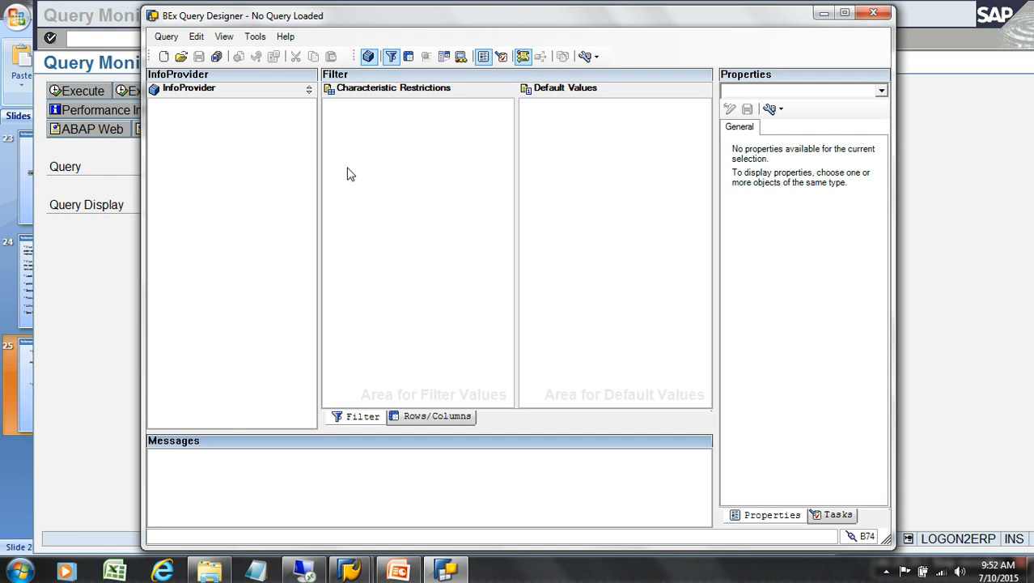
# Start a new query and open the InfoProvider search by name.
pyautogui.click(175, 40)
pyautogui.click(185, 52)
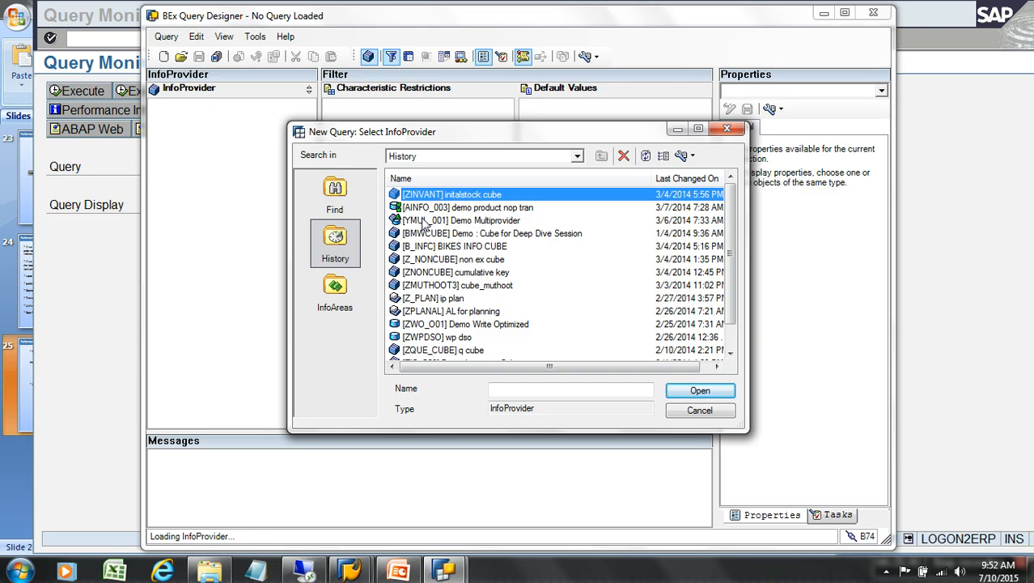
pyautogui.click(359, 212)
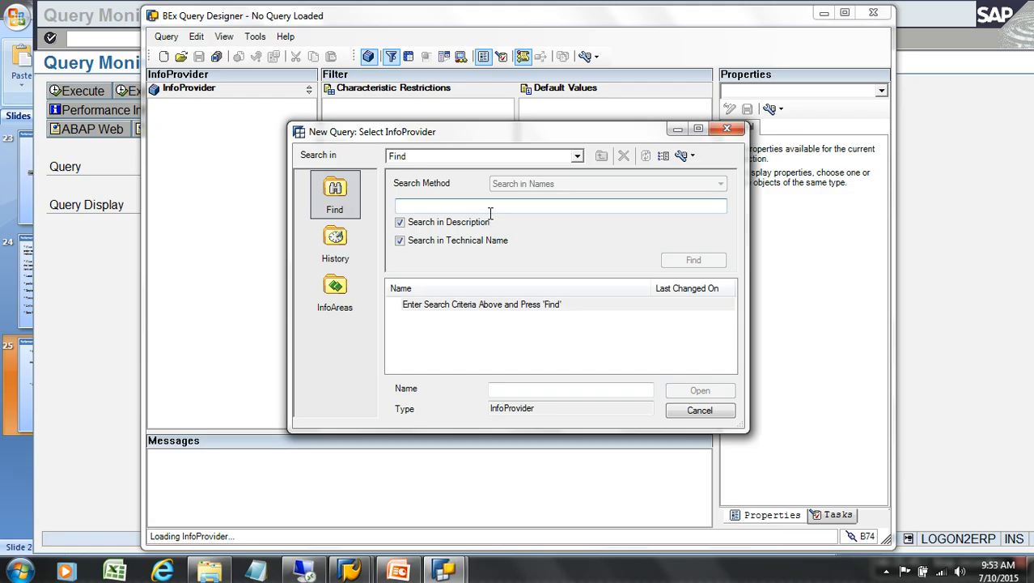
pyautogui.write('zwa_s01')
pyautogui.press('Return')
pyautogui.click(464, 209)
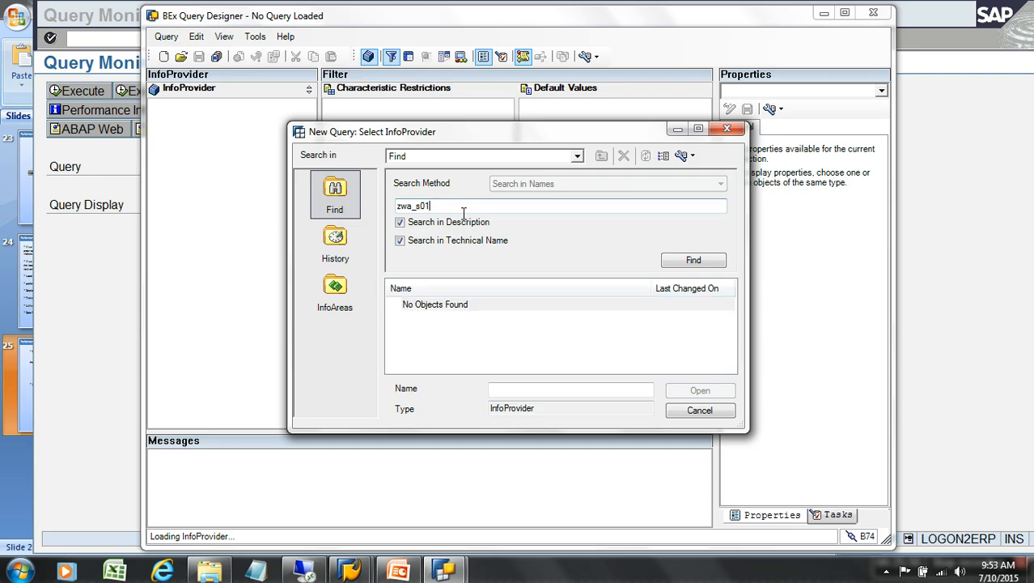
pyautogui.press('BackSpace')
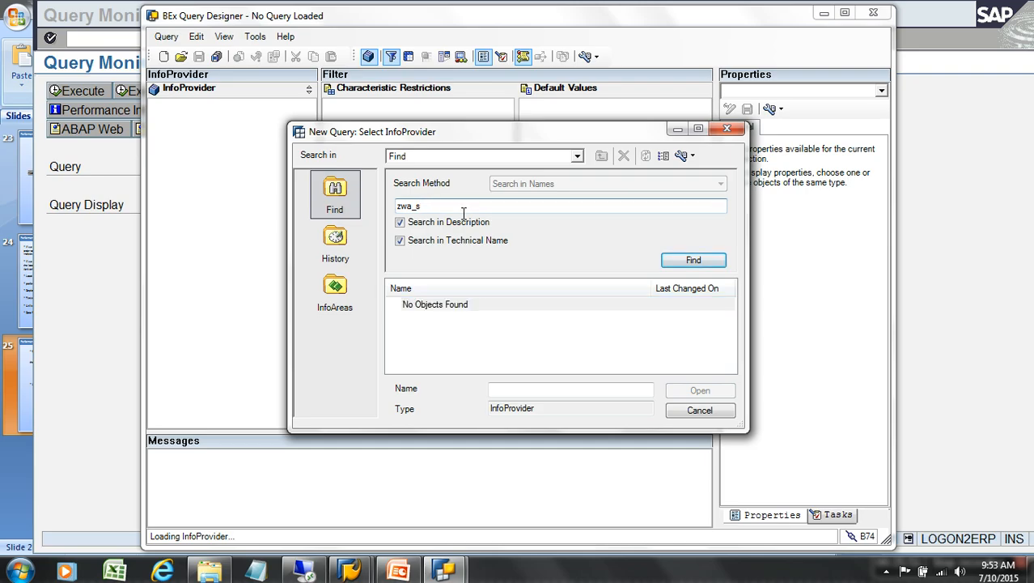
pyautogui.press('BackSpace')
pyautogui.press('BackSpace')
pyautogui.press('BackSpace')
pyautogui.press('BackSpace')
pyautogui.press('BackSpace')
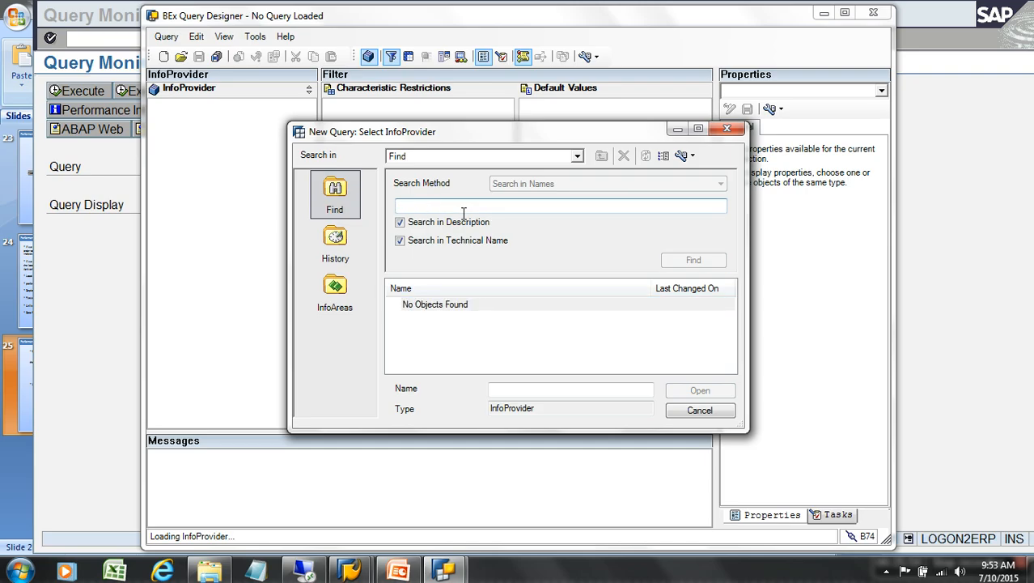
# Search the InfoProviders for aw_s01 and use Demo AW Sales Bikes for the new query.
pyautogui.write('aw_s01')
pyautogui.press('Return')
pyautogui.doubleClick(462, 306)
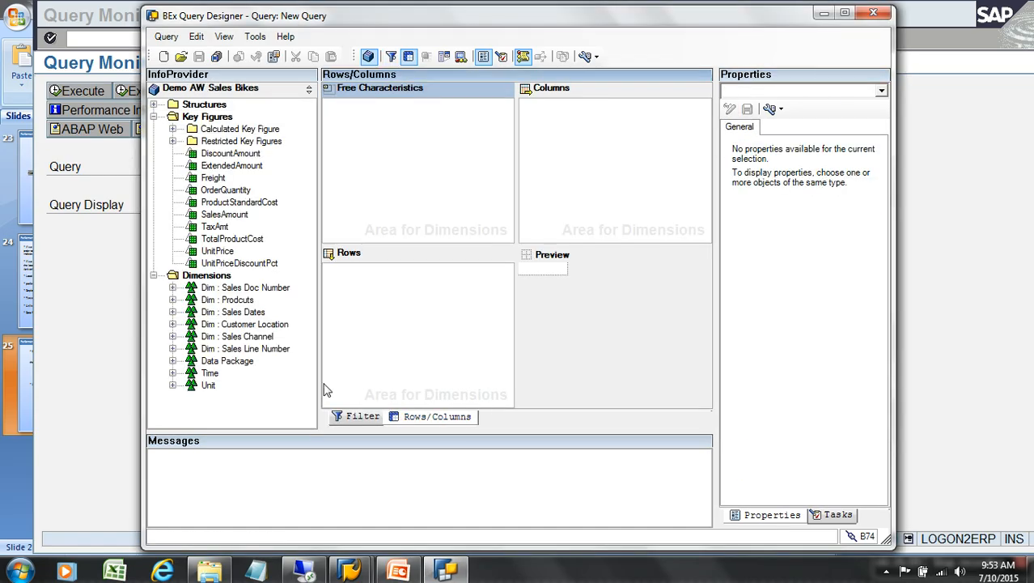
# Place Sales Order Number in the query rows and add the key figure OrderQuantity to the query.
pyautogui.click(173, 287)
pyautogui.moveTo(257, 301); pyautogui.dragTo(372, 293)
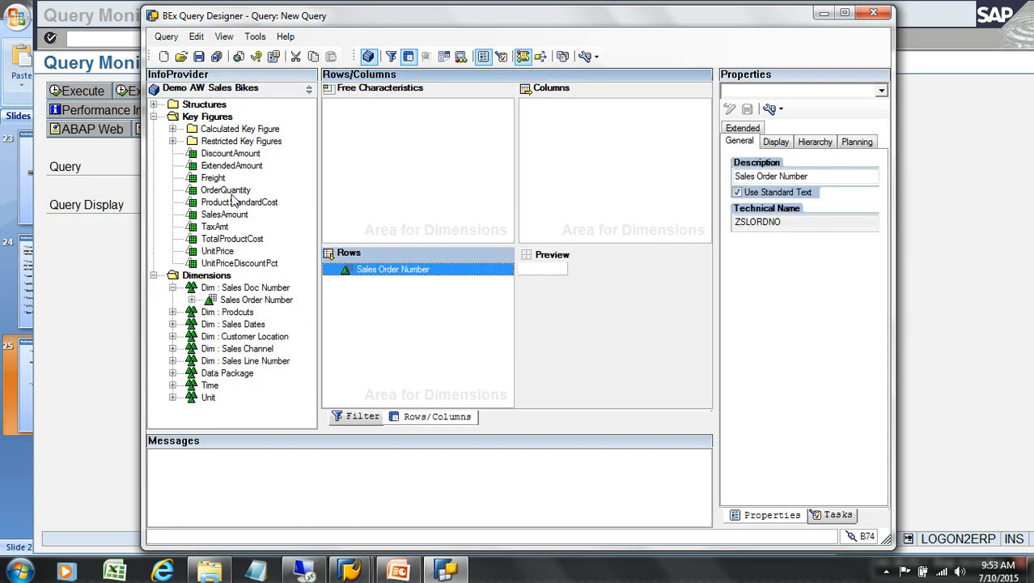
pyautogui.moveTo(226, 190); pyautogui.dragTo(346, 331)
# Add Calendar year from the Time dimension to the filter's default values.
pyautogui.click(358, 416)
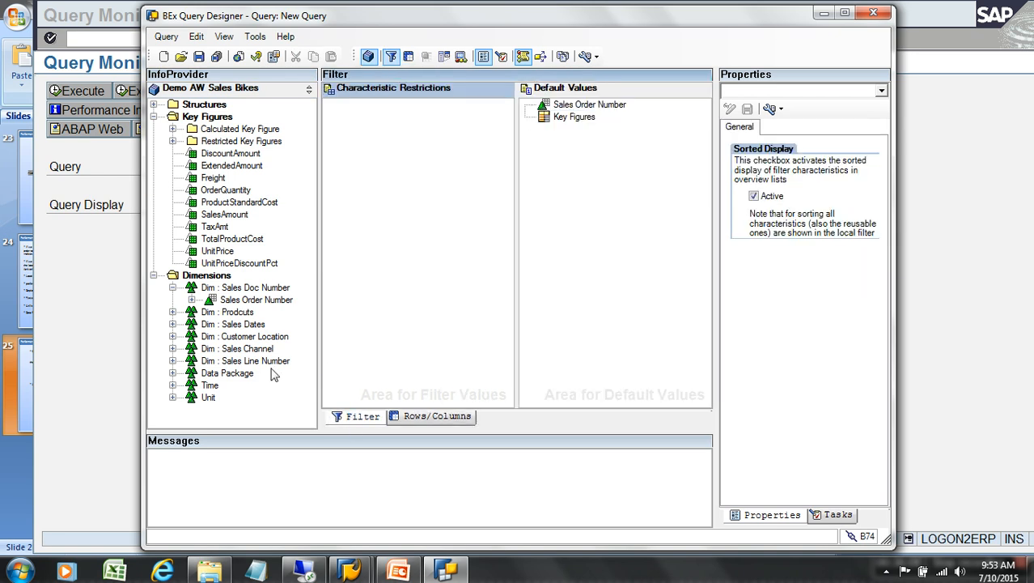
pyautogui.click(173, 385)
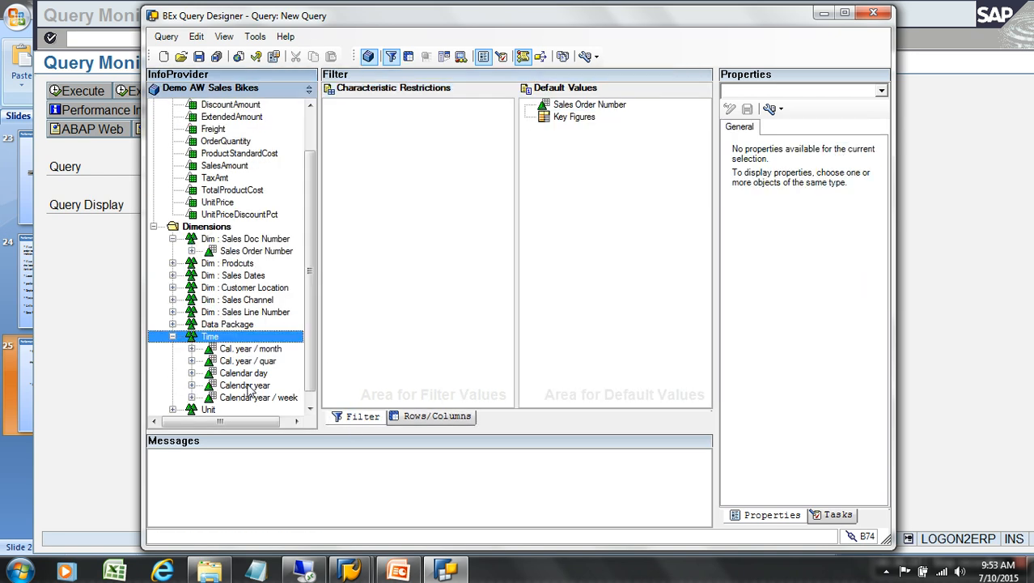
pyautogui.moveTo(247, 391); pyautogui.dragTo(503, 314)
pyautogui.moveTo(567, 243); pyautogui.dragTo(583, 109)
# Restrict Calendar year in the default values to the recent selection 2002.
pyautogui.rightClick(584, 106)
pyautogui.click(615, 112)
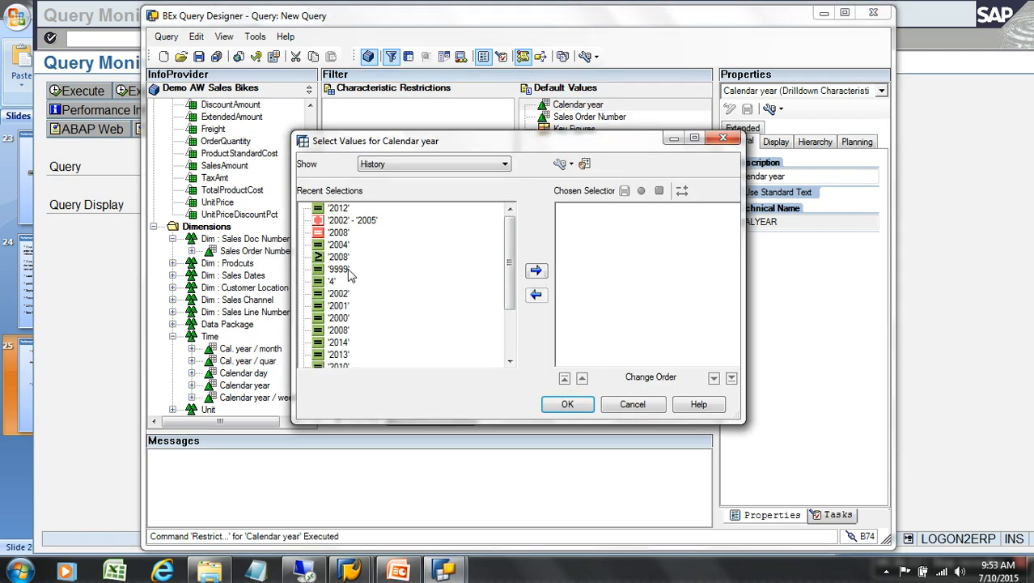
pyautogui.click(340, 295)
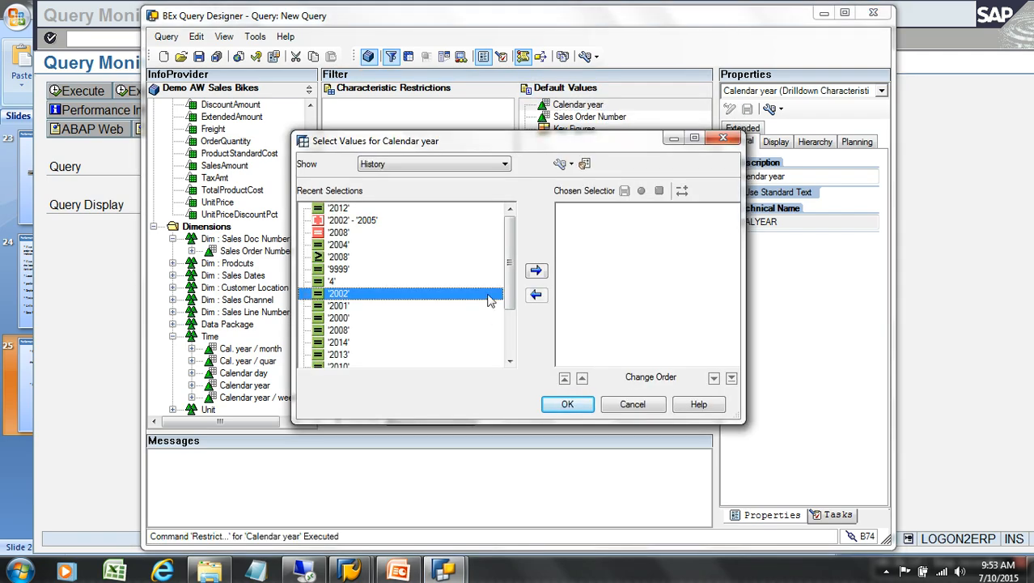
pyautogui.click(536, 271)
pyautogui.press('Return')
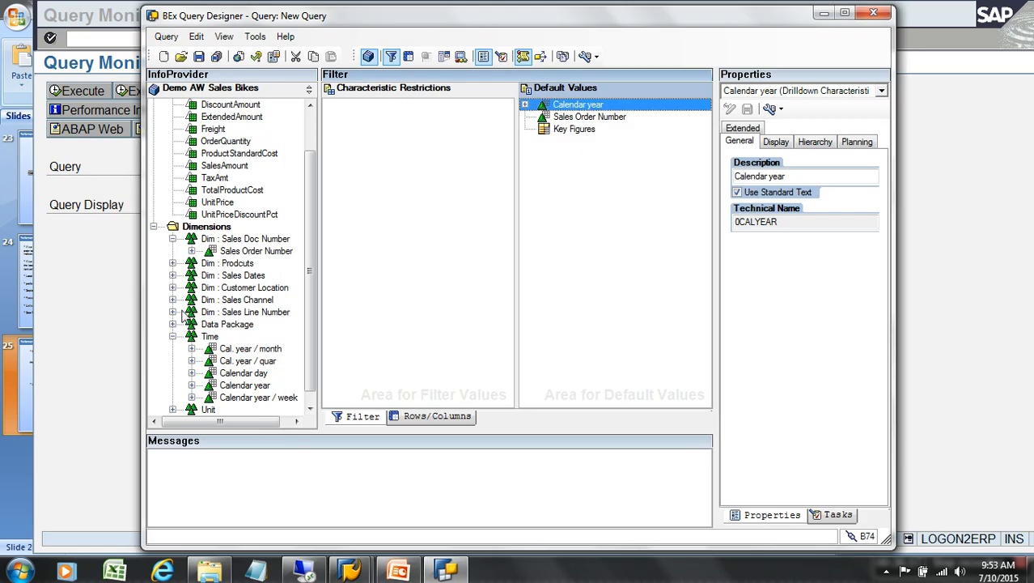
# Add Sales Channel Code from the Sales Channel dimension to the default values and restrict it to Web.
pyautogui.click(217, 305)
pyautogui.moveTo(243, 312); pyautogui.dragTo(589, 108)
pyautogui.rightClick(595, 111)
pyautogui.click(631, 112)
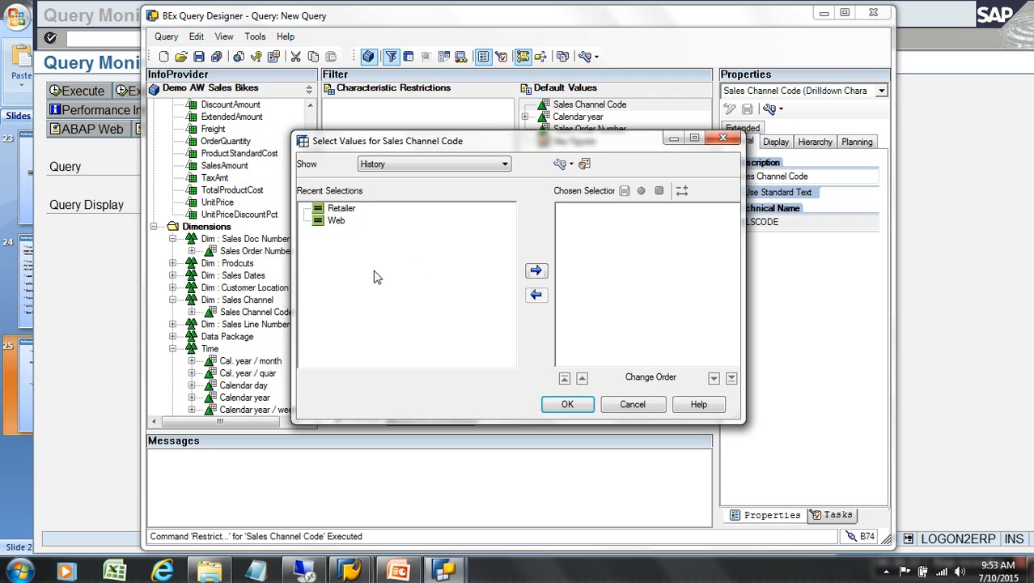
pyautogui.click(340, 222)
pyautogui.doubleClick(340, 223)
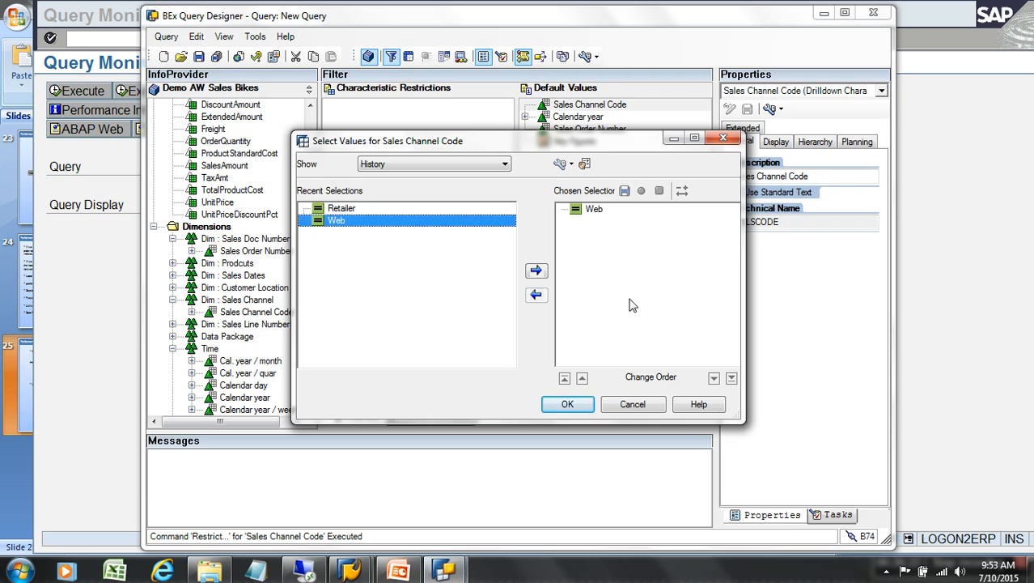
pyautogui.click(567, 404)
# Save the query with WHERE as both its description and technical name.
pyautogui.click(198, 56)
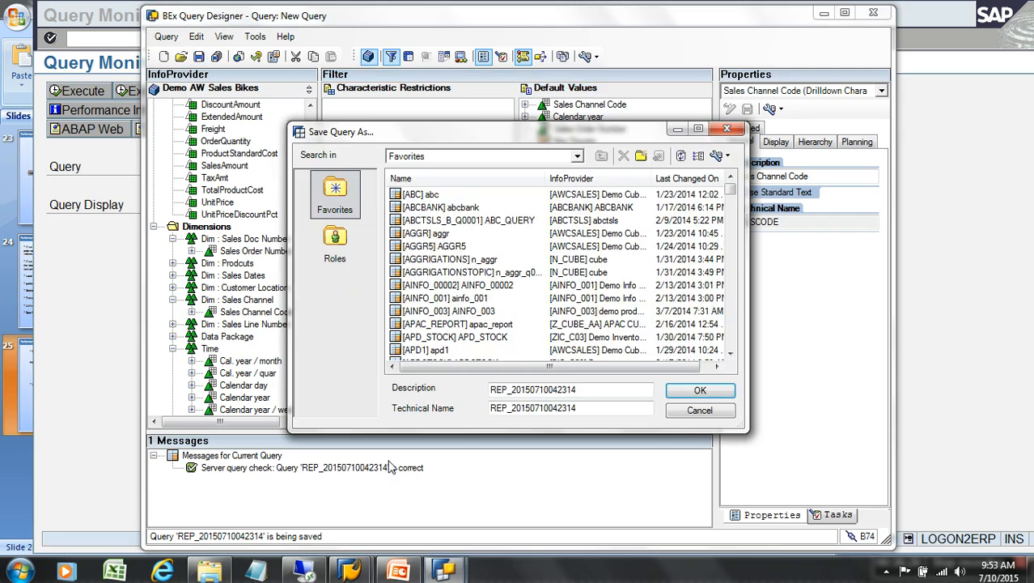
pyautogui.moveTo(584, 397); pyautogui.dragTo(459, 396)
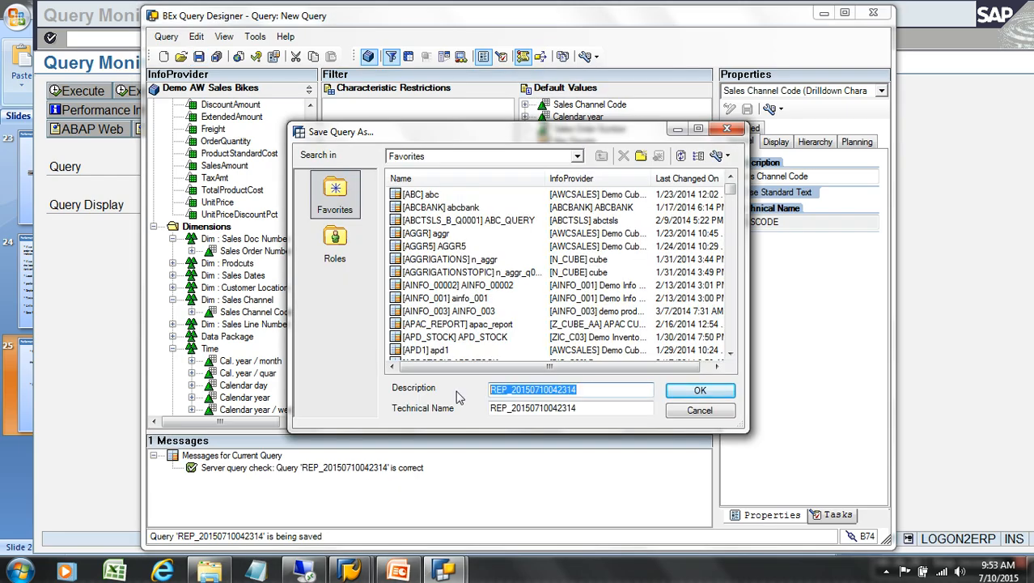
pyautogui.write('WHERE')
pyautogui.press('Tab')
pyautogui.write('WHERE')
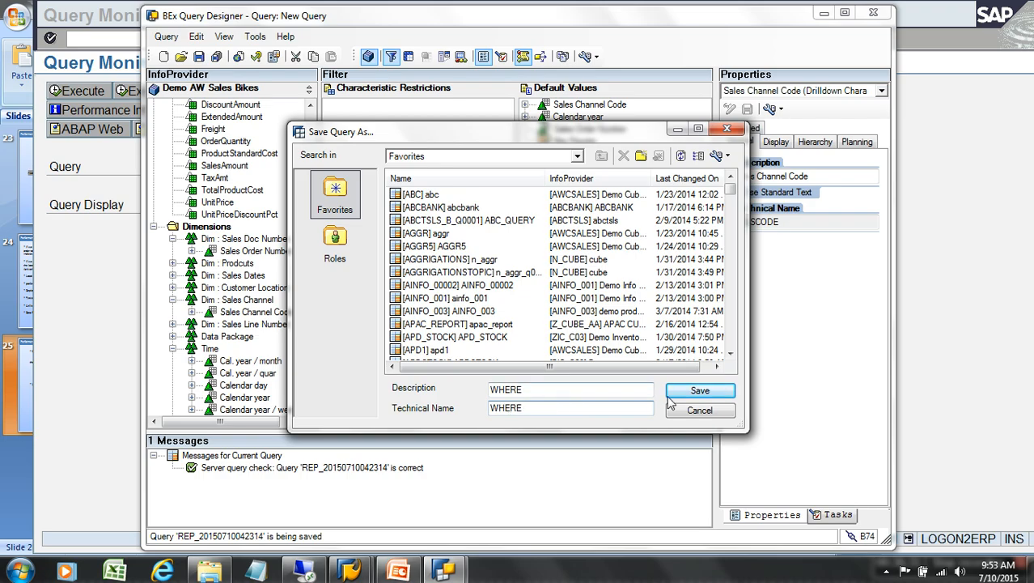
pyautogui.click(698, 391)
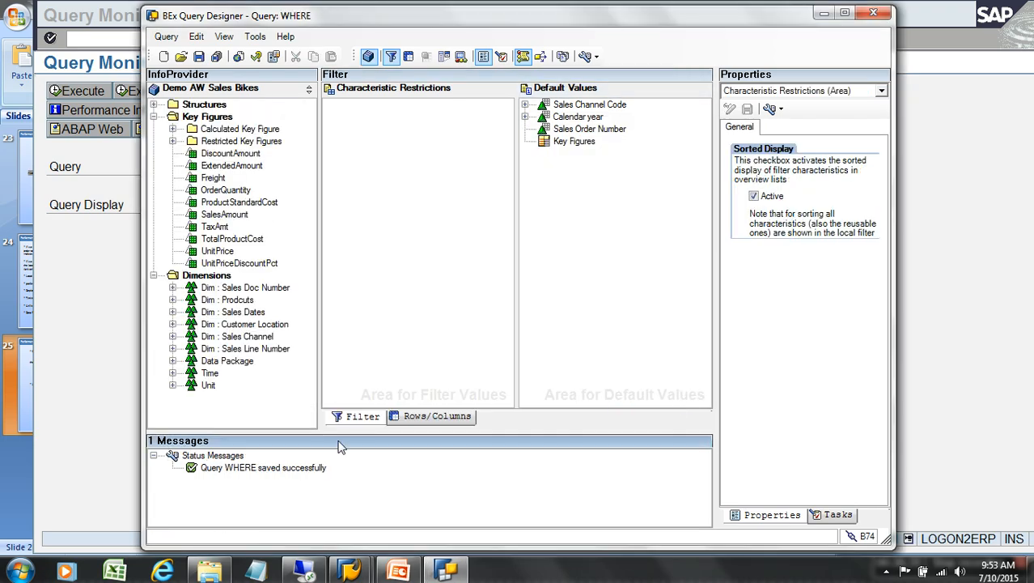
# Switch to the SAP Query Monitor and enter ZAW_S01/WHERE as the query.
pyautogui.click(114, 283)
pyautogui.click(204, 168)
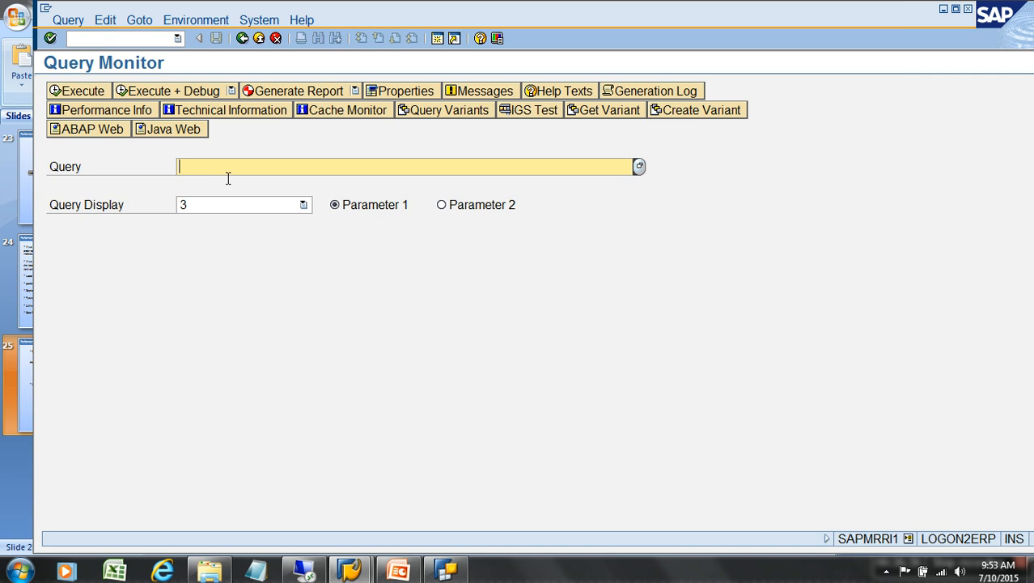
pyautogui.write('WHERE')
pyautogui.press('Home')
pyautogui.write('ZAW_S01/')
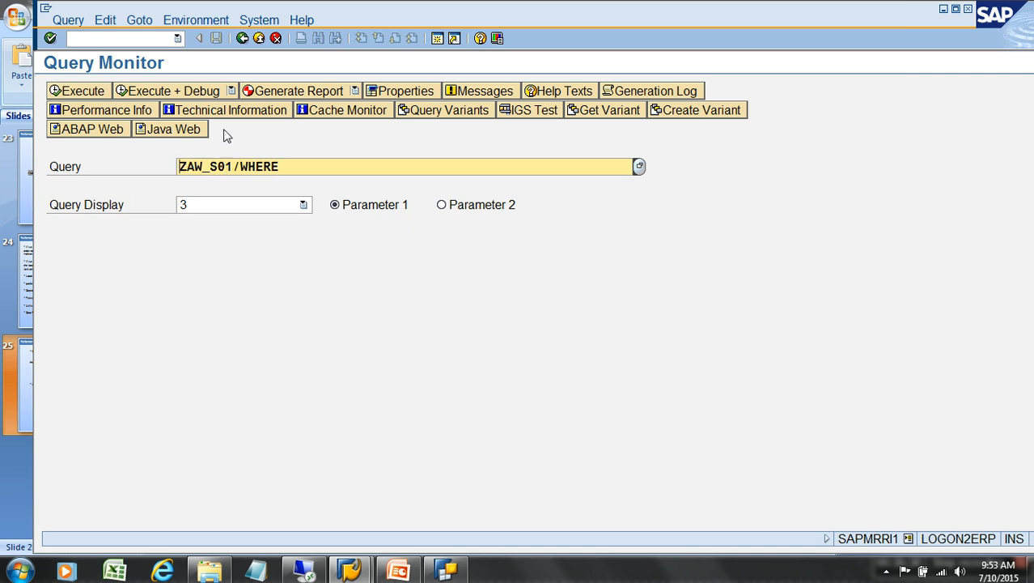
# Execute the query in debug mode with Do Not Use Cache and Display SQL/BWA/SAP HANA Query enabled.
pyautogui.click(209, 94)
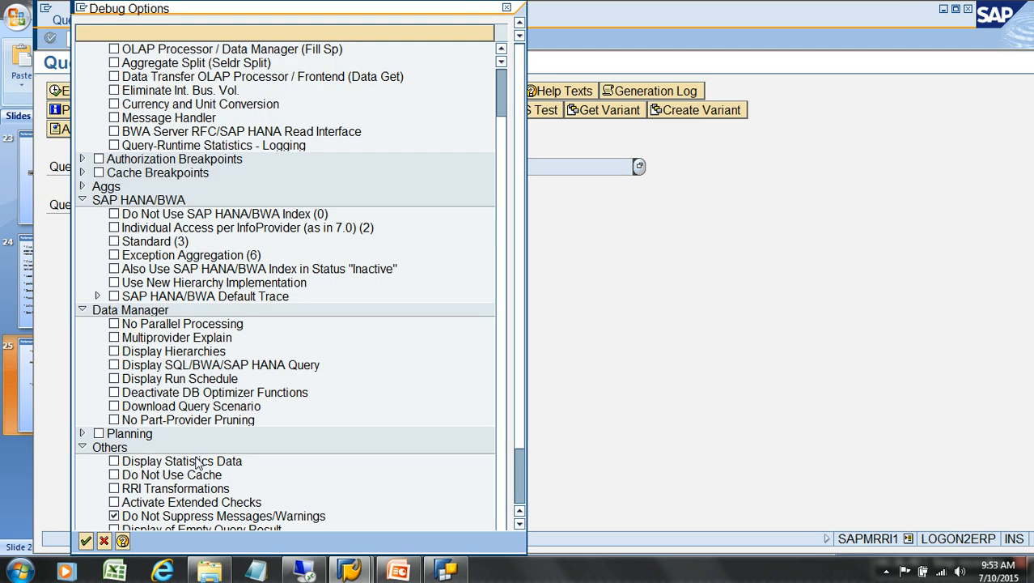
pyautogui.click(197, 473)
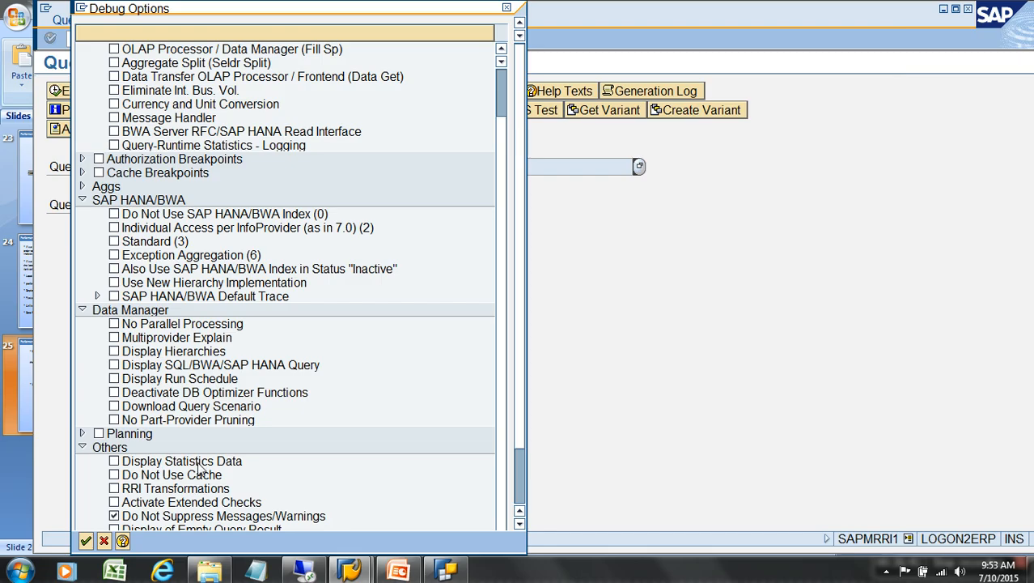
pyautogui.click(200, 365)
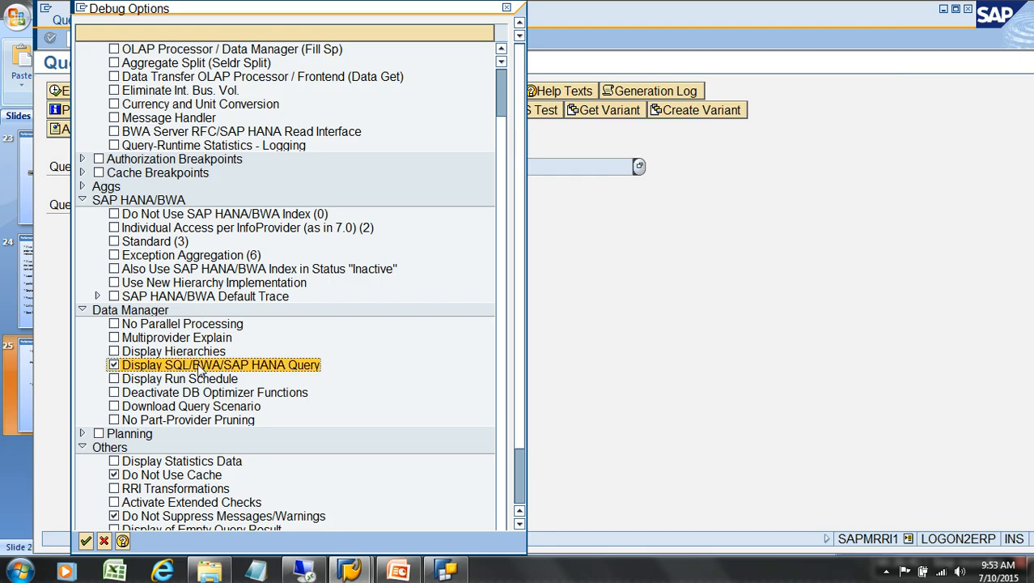
pyautogui.click(86, 541)
# Examine the generated SQL statement from its select list through the joins to the closing OPTION clause.
pyautogui.click(172, 194)
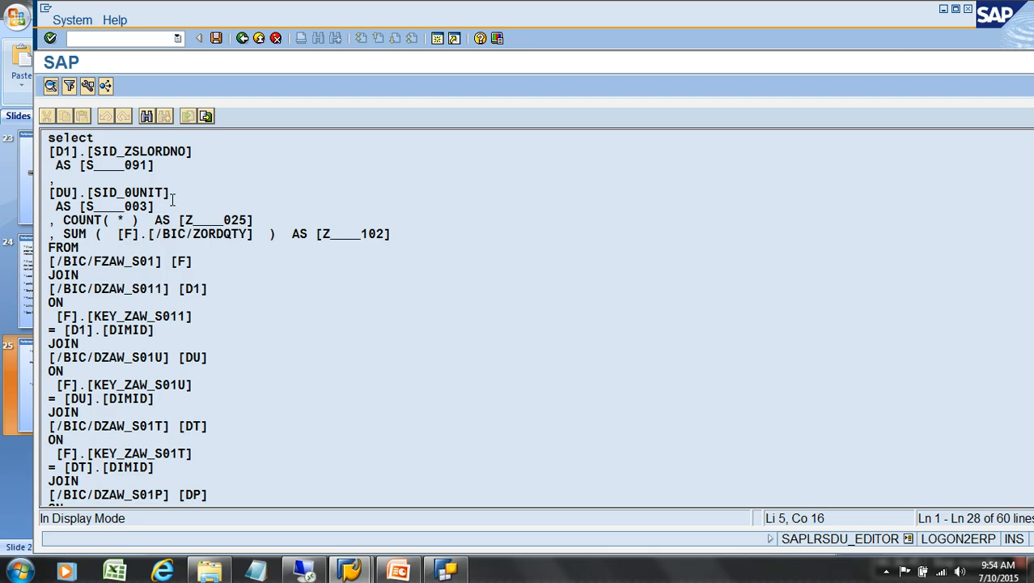
pyautogui.scroll(-6, 173, 205)
pyautogui.scroll(-5, 172, 206)
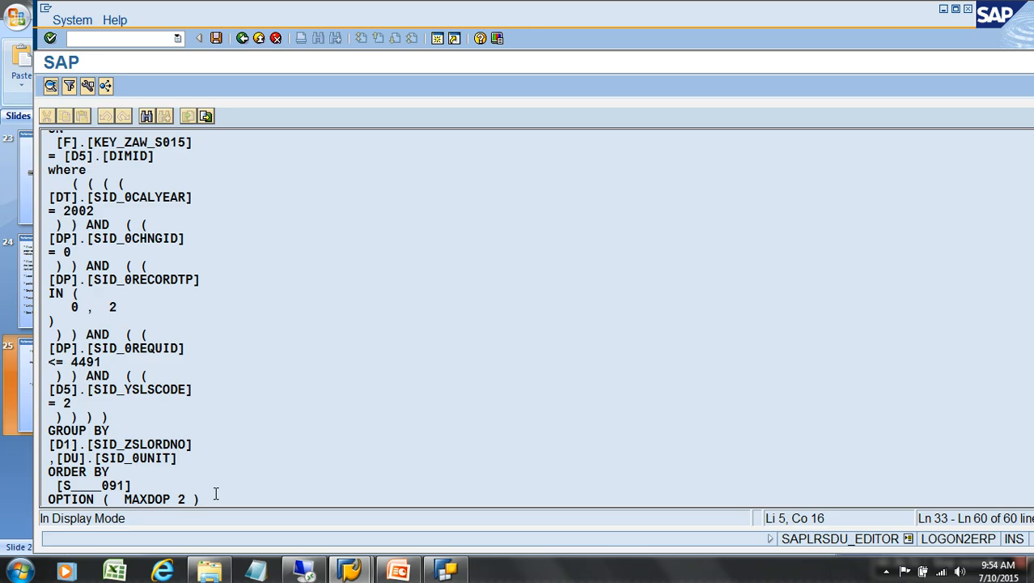
pyautogui.scroll(11, 215, 487)
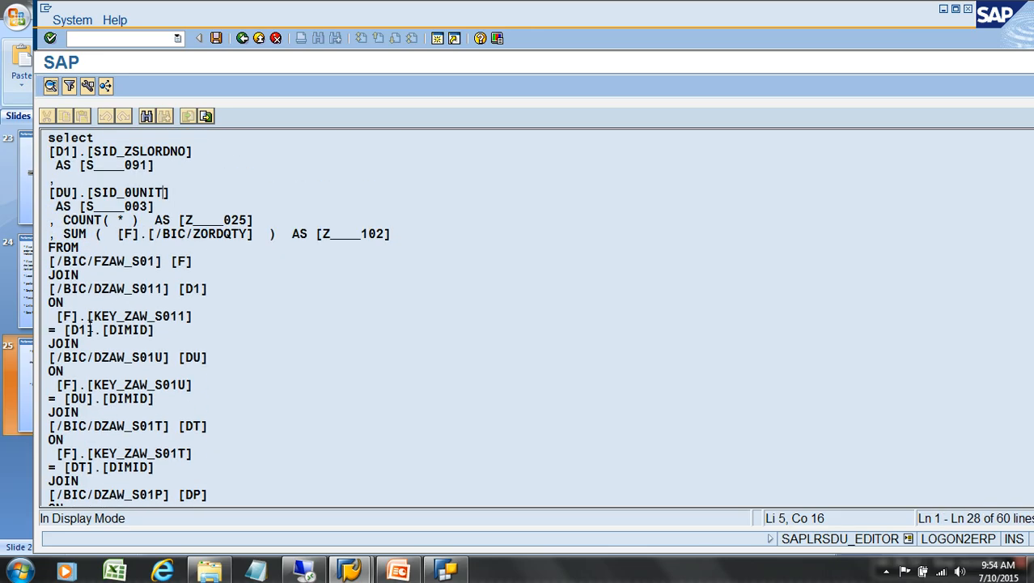
pyautogui.scroll(-4, 191, 408)
pyautogui.scroll(-7, 191, 409)
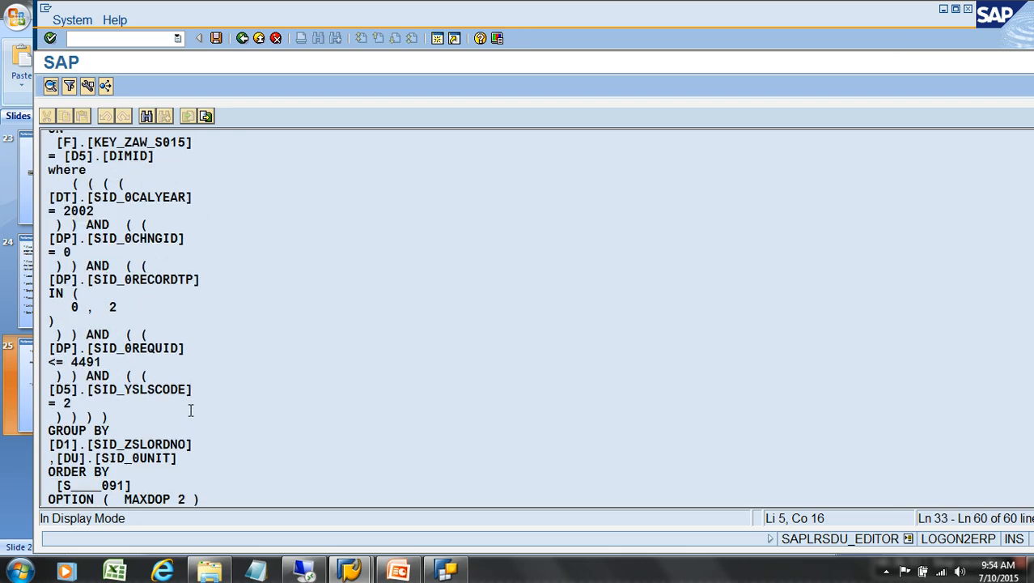
pyautogui.click(229, 502)
pyautogui.hotkey('shift', 'Home')
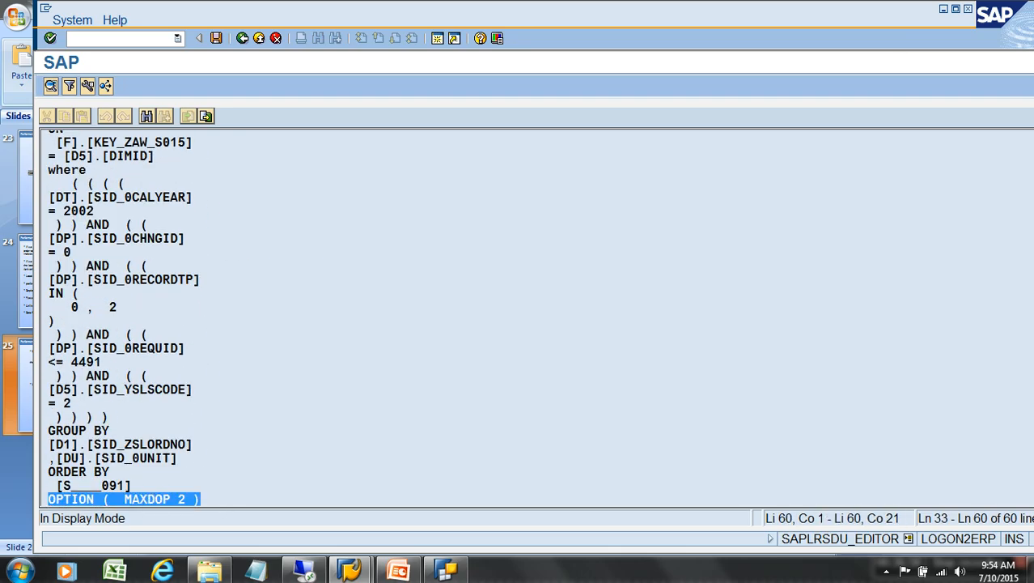
pyautogui.moveTo(203, 499); pyautogui.dragTo(51, 328)
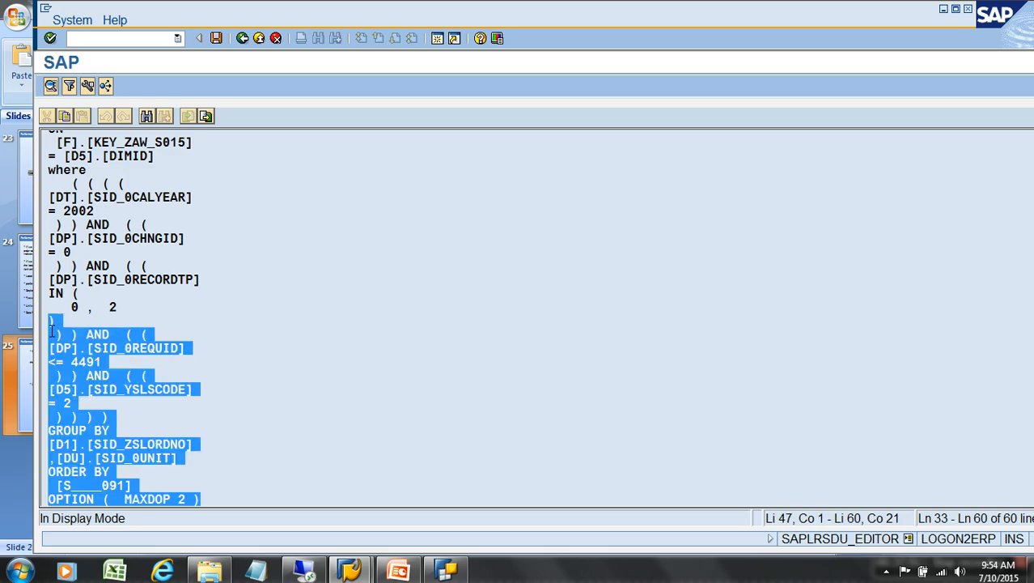
pyautogui.click(175, 311)
pyautogui.scroll(3, 174, 311)
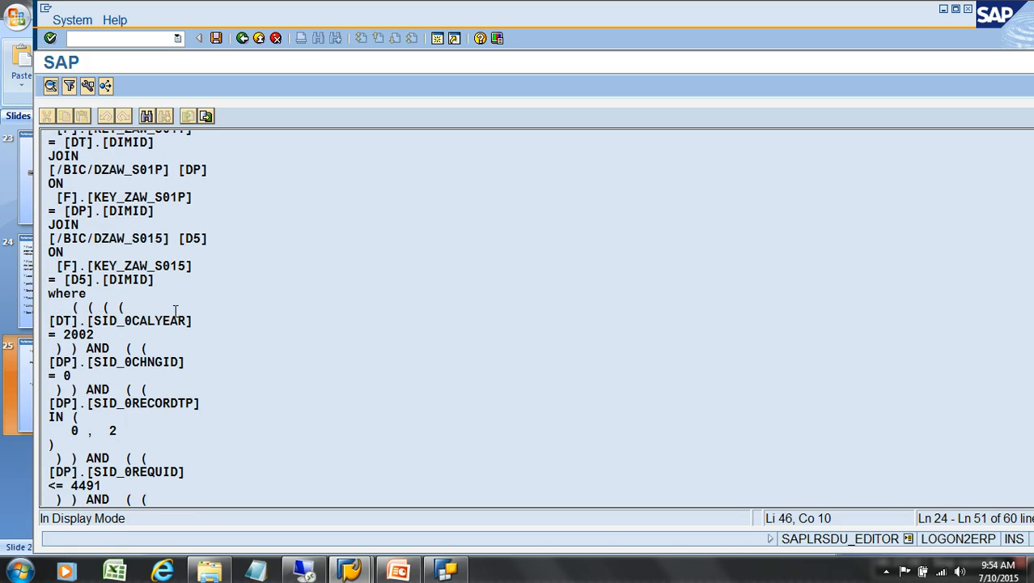
# Examine the where clause conditions on SID_0CALYEAR, SID_0CHNGID and SID_0RECORDTP in the generated SQL.
pyautogui.click(120, 308)
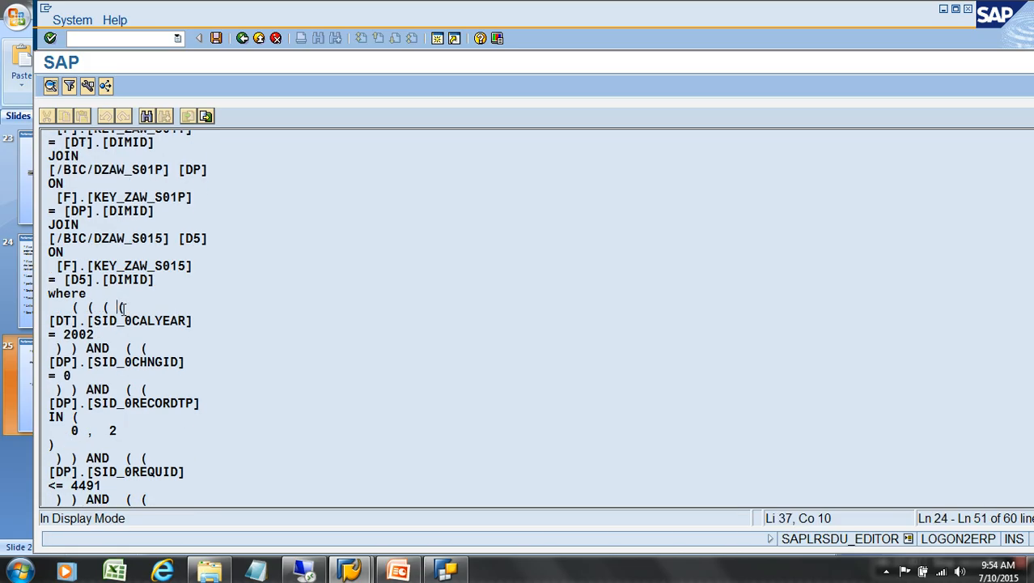
pyautogui.doubleClick(84, 294)
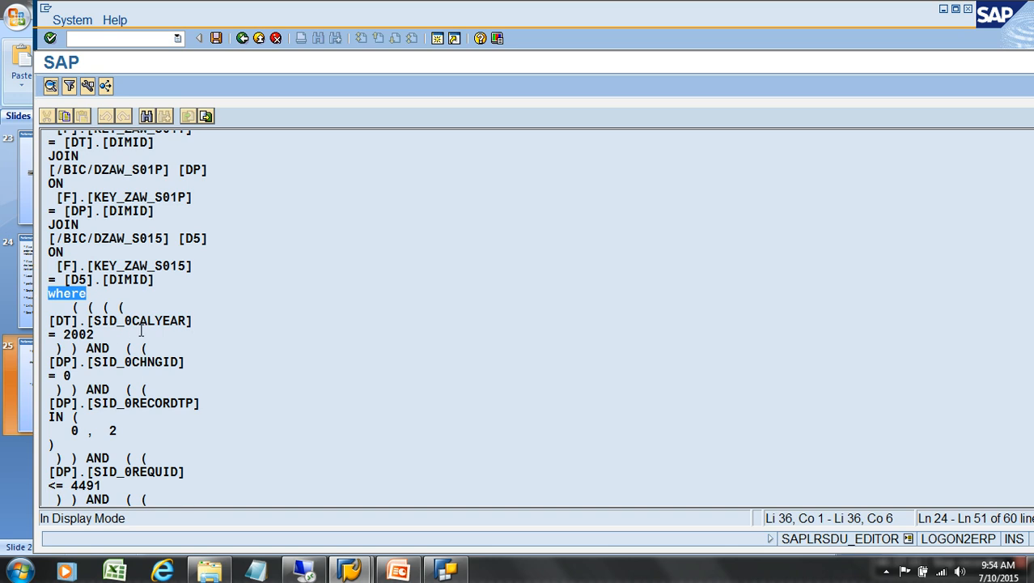
pyautogui.moveTo(126, 322); pyautogui.dragTo(159, 324)
pyautogui.click(110, 334)
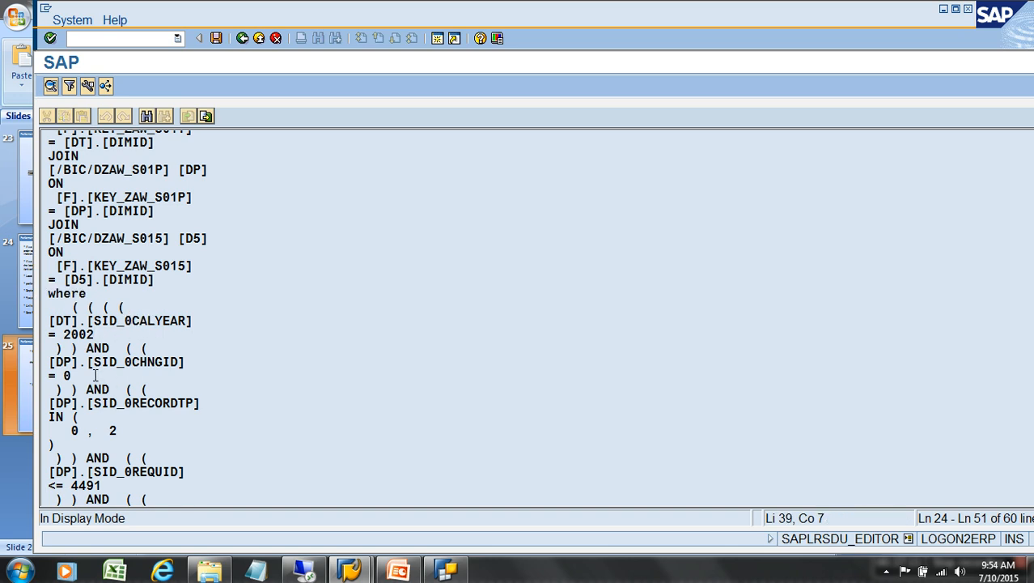
pyautogui.moveTo(88, 362); pyautogui.dragTo(50, 390)
pyautogui.moveTo(95, 430); pyautogui.dragTo(67, 326)
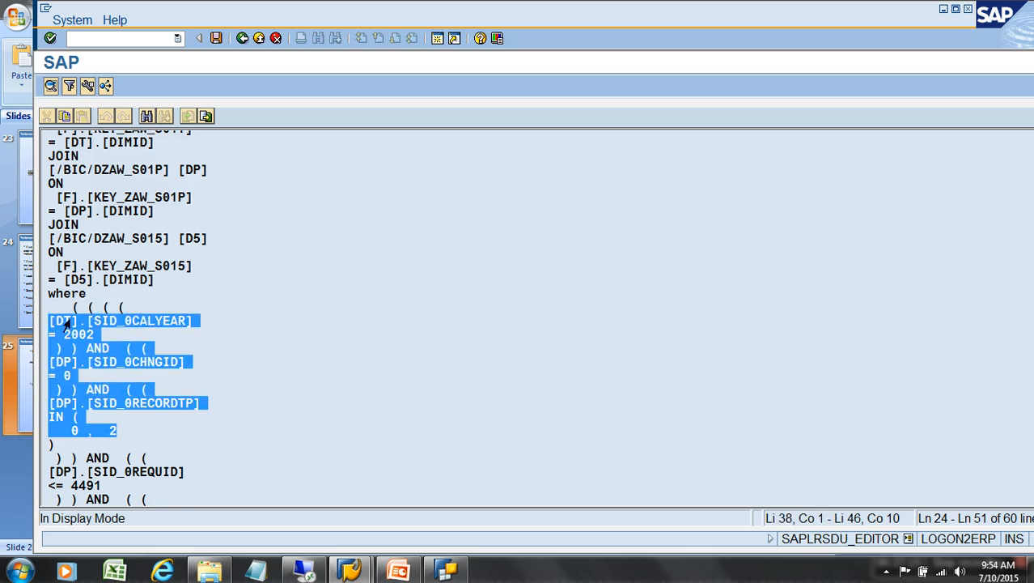
pyautogui.click(224, 394)
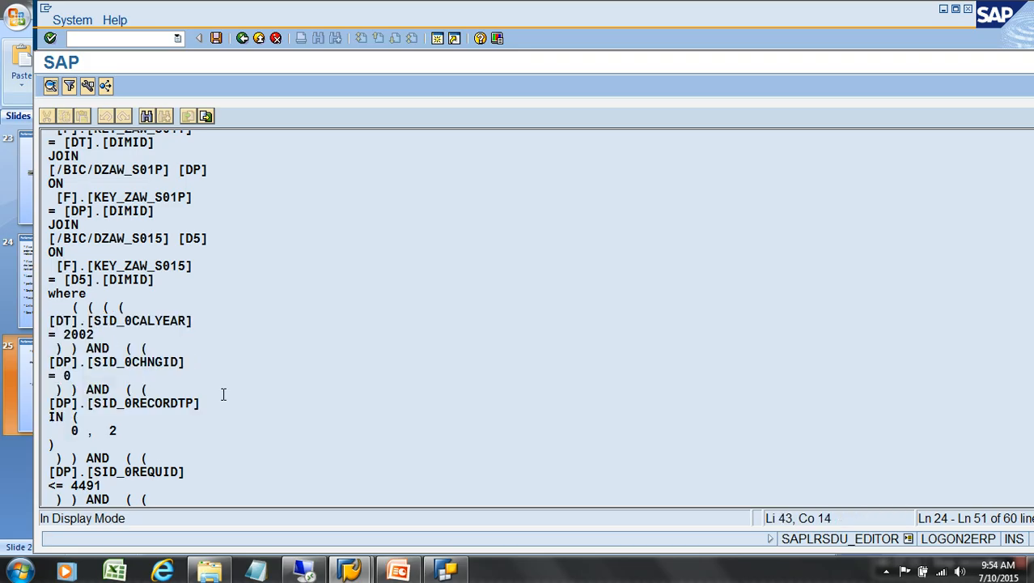
pyautogui.moveTo(67, 321); pyautogui.dragTo(160, 441)
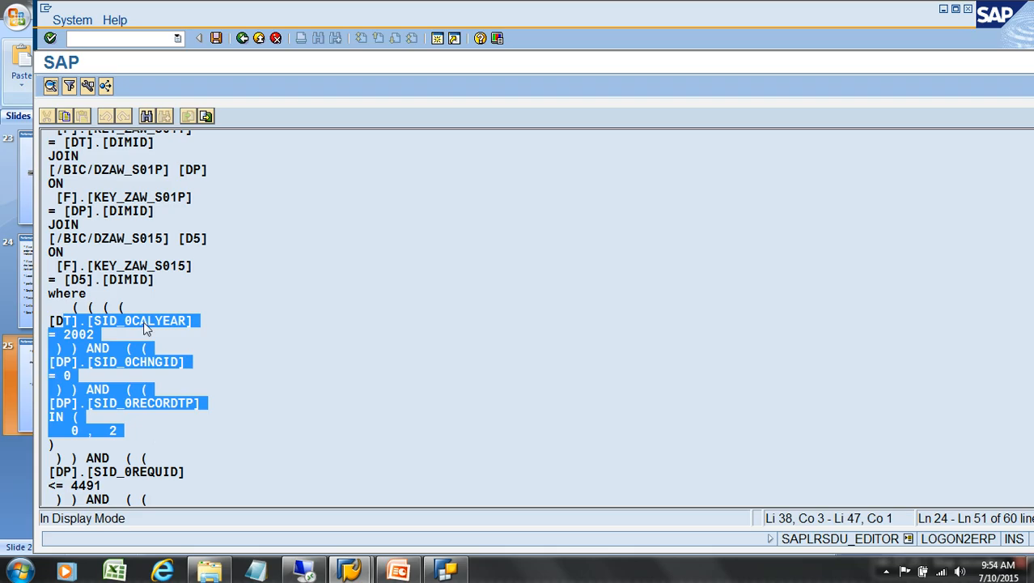
pyautogui.click(142, 350)
pyautogui.click(132, 403)
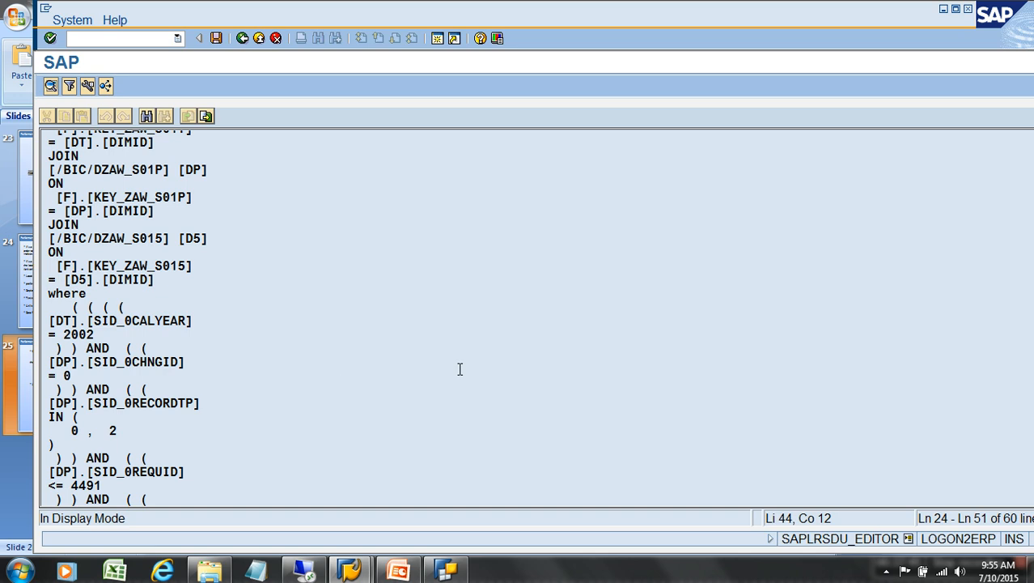
# Minimize the SAP session, Query Designer, presentation and Performance Tunning folder windows.
pyautogui.click(943, 11)
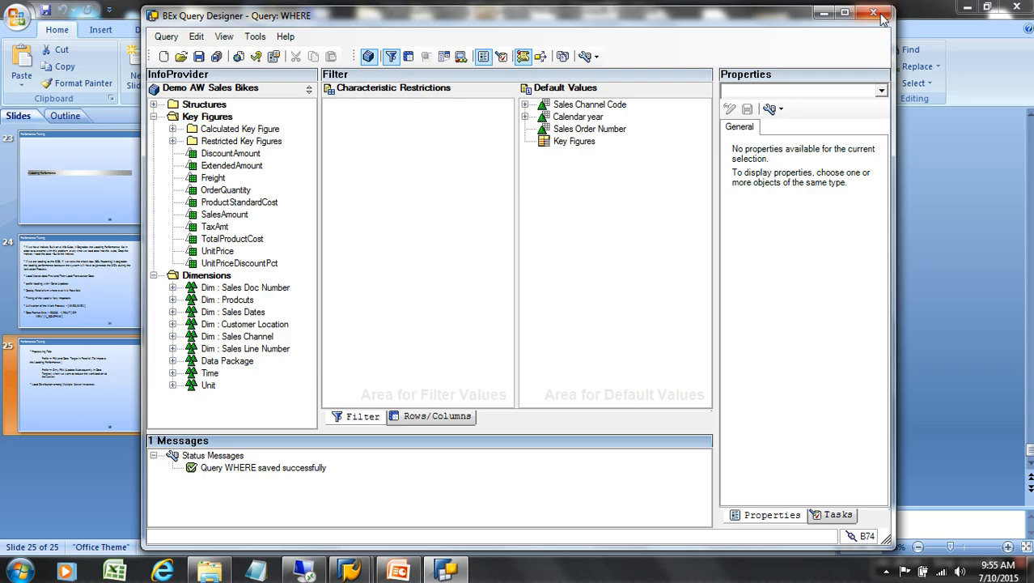
pyautogui.click(824, 16)
pyautogui.click(968, 8)
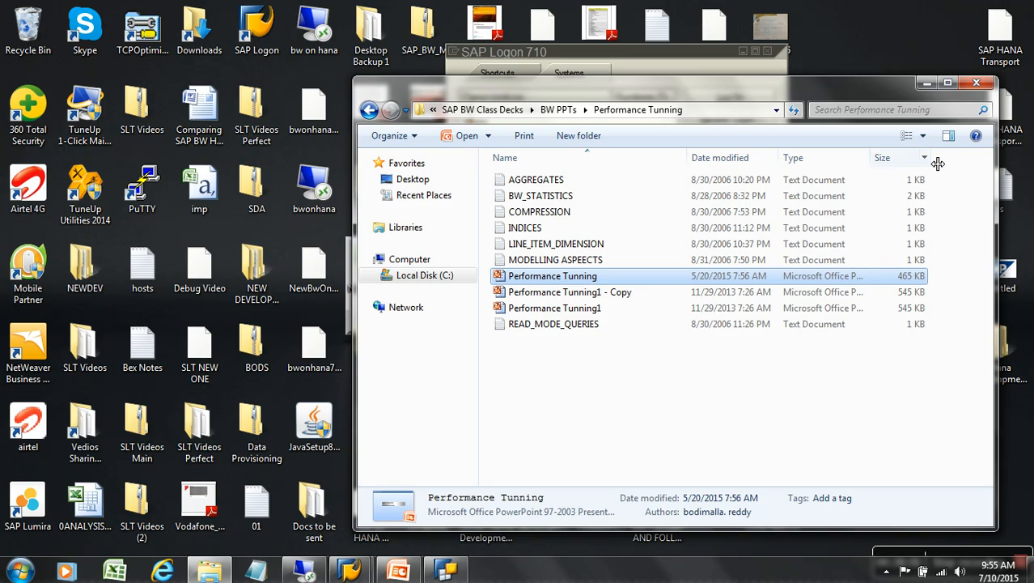
pyautogui.click(926, 84)
pyautogui.moveTo(955, 559)
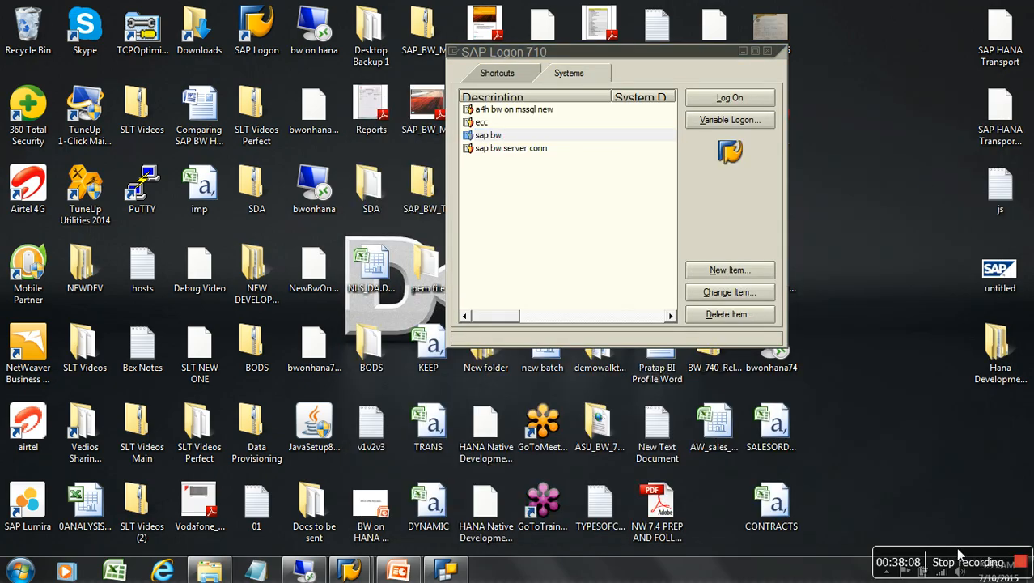